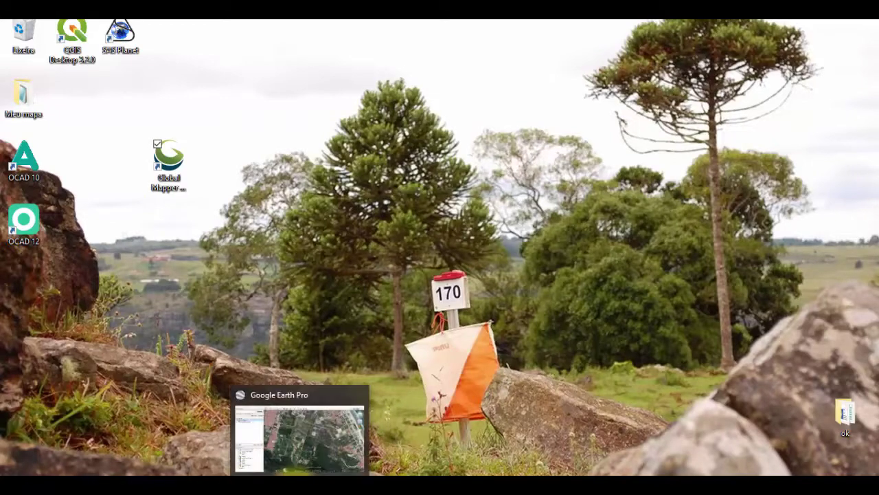
Switch to Google Earth Pro and start a new polygon named "área de trabalho"
{"action": "left_click", "coordinate": [337, 426]}
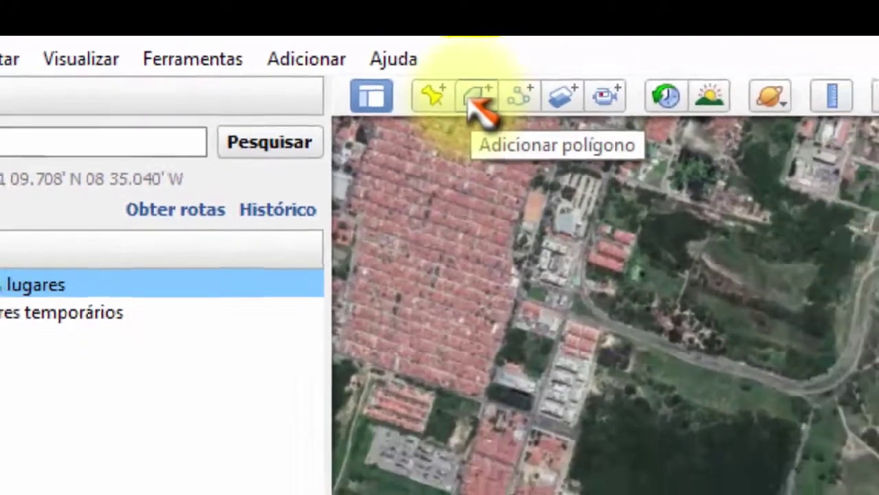
{"action": "left_click", "coordinate": [531, 111]}
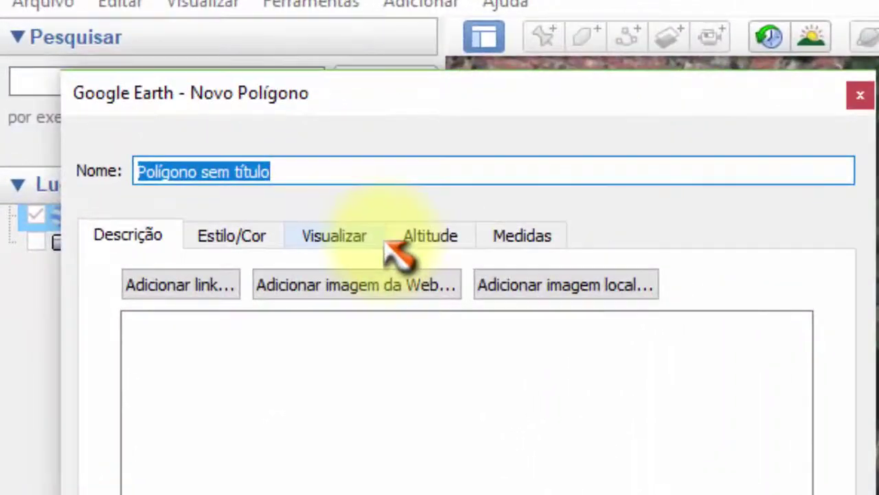
{"action": "type", "text": "área de trabalho"}
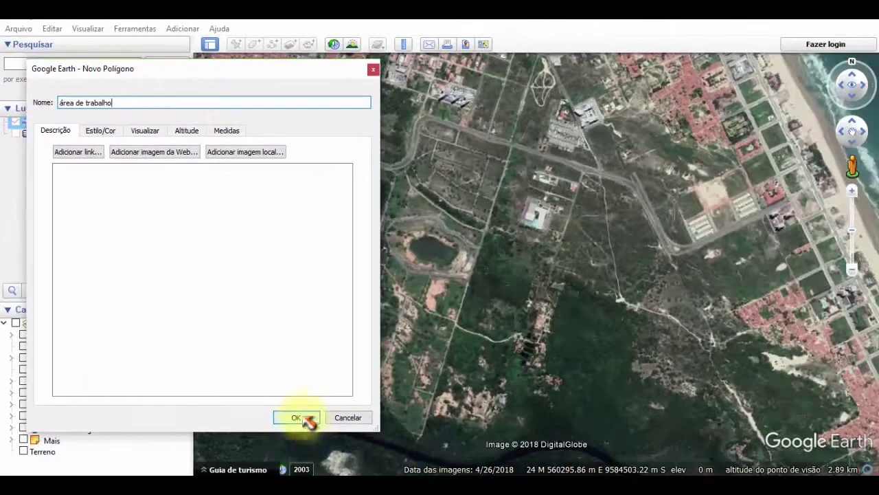
Outline the mapping area with a roughly rectangular four-corner polygon, reaching from the housing blocks in the west to the beachfront
{"action": "left_click_drag", "start_coordinate": [267, 79], "coordinate": [86, 68]}
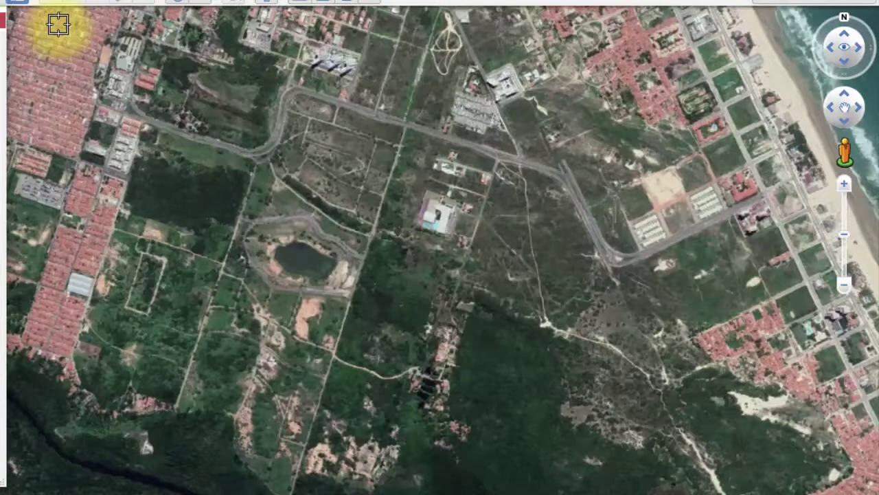
{"action": "left_click", "coordinate": [58, 24]}
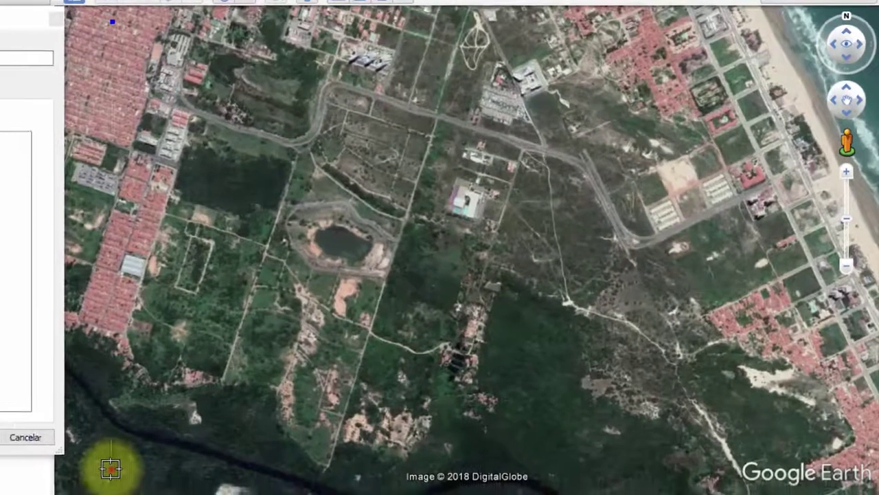
{"action": "left_click", "coordinate": [118, 466]}
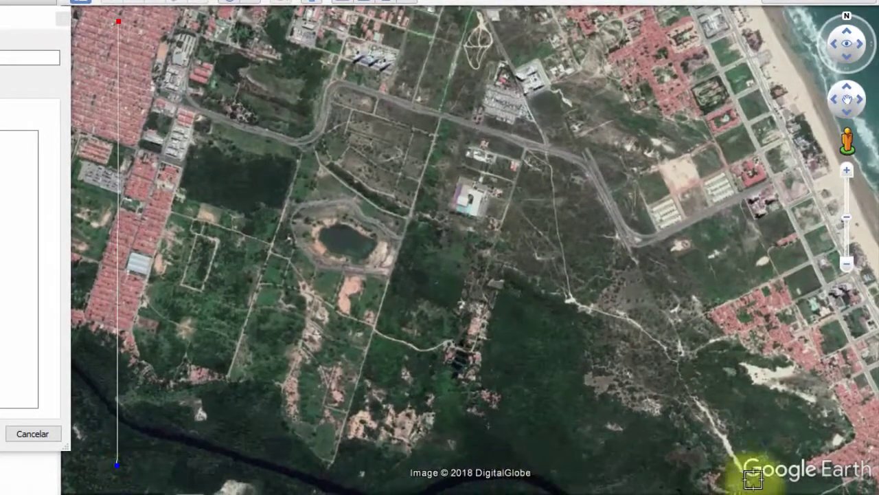
{"action": "left_click", "coordinate": [801, 477]}
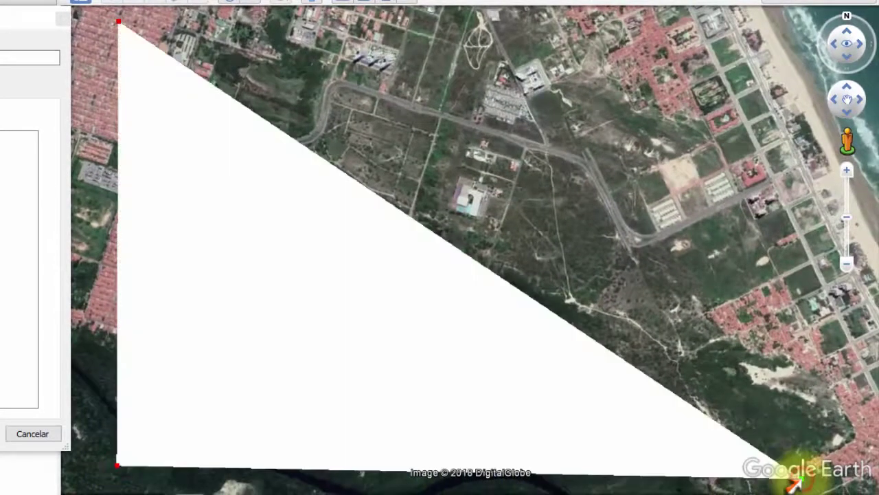
{"action": "left_click", "coordinate": [758, 42]}
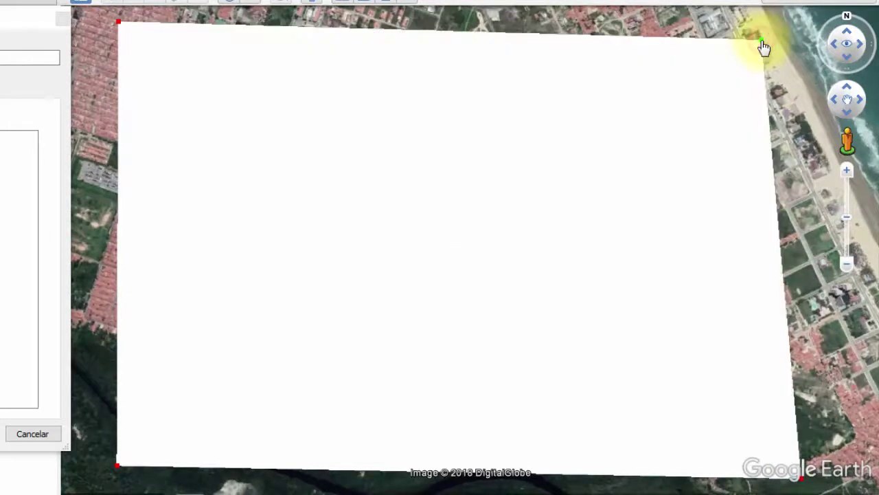
{"action": "left_click_drag", "start_coordinate": [763, 42], "coordinate": [791, 29]}
Make the polygon's fill fully transparent by setting its area opacity to 0%
{"action": "left_click_drag", "start_coordinate": [5, 28], "coordinate": [574, 24]}
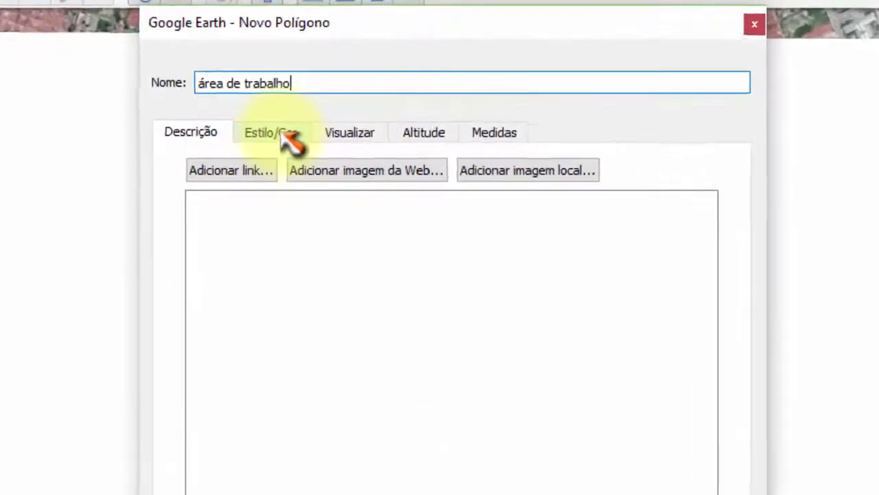
{"action": "left_click", "coordinate": [321, 90]}
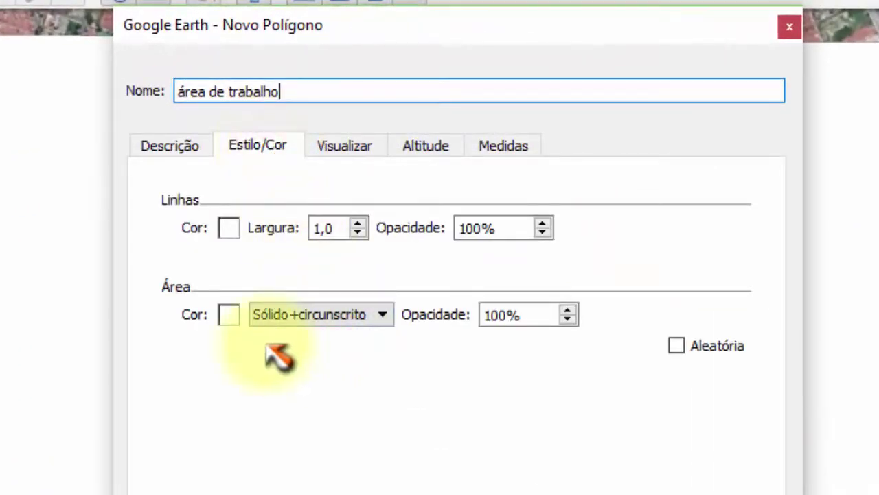
{"action": "left_click", "coordinate": [371, 314]}
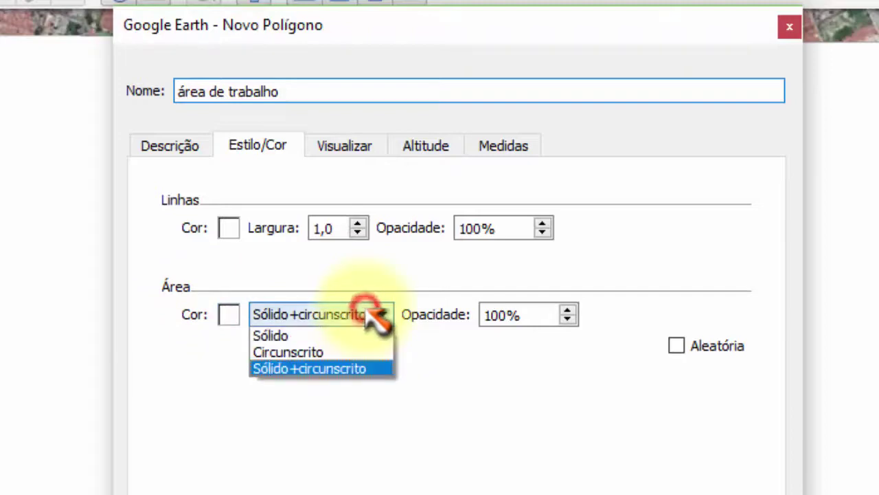
{"action": "left_click", "coordinate": [356, 314]}
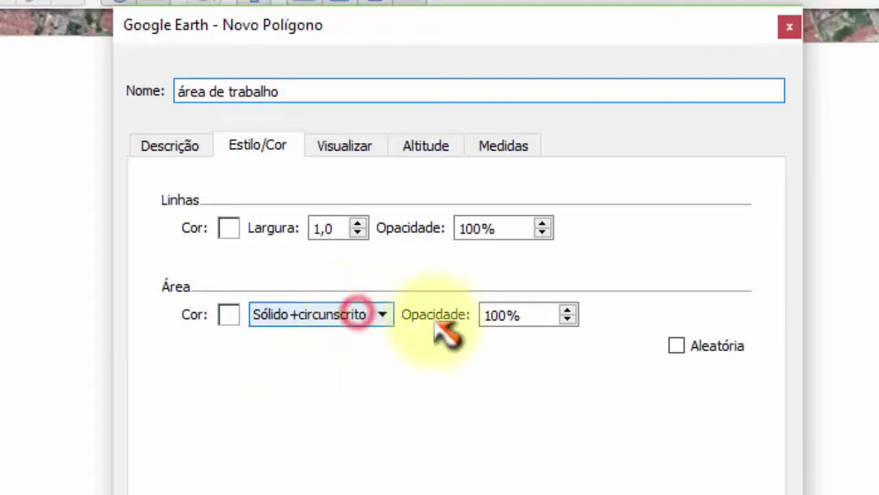
{"action": "left_click_drag", "start_coordinate": [523, 314], "coordinate": [462, 314]}
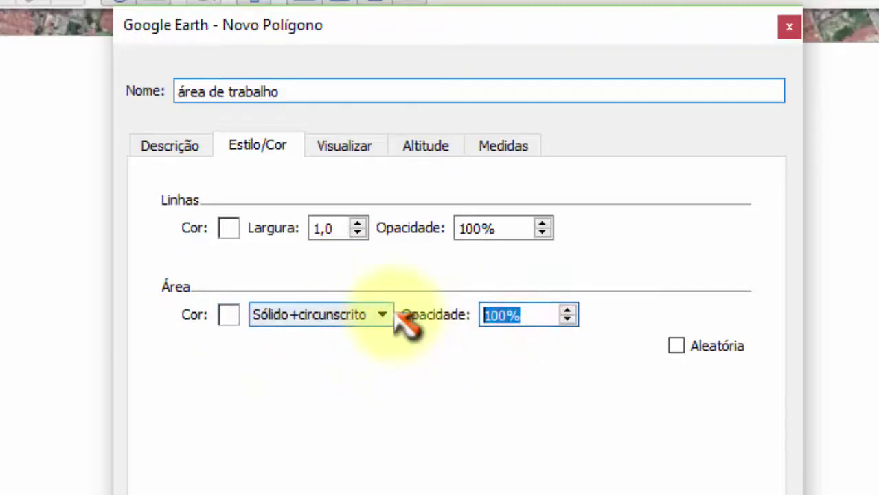
{"action": "type", "text": "0"}
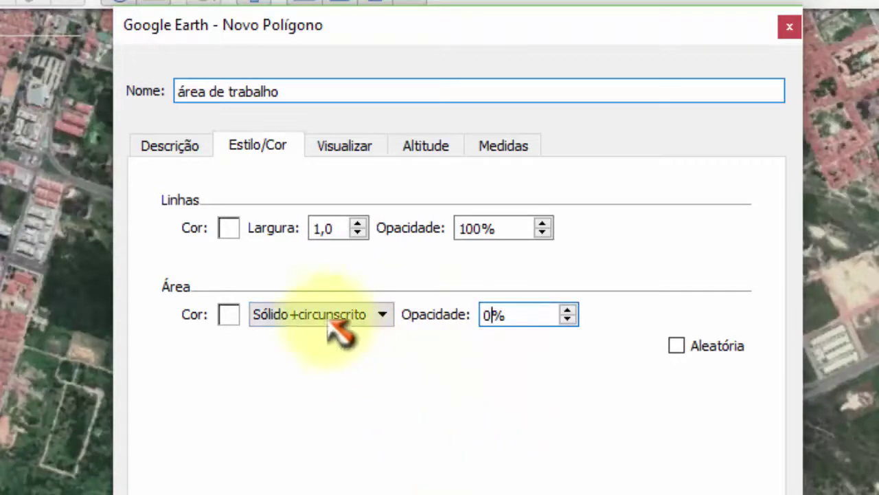
Set the polygon's outline to red with a width of 2 and accept the new polygon
{"action": "left_click", "coordinate": [229, 228]}
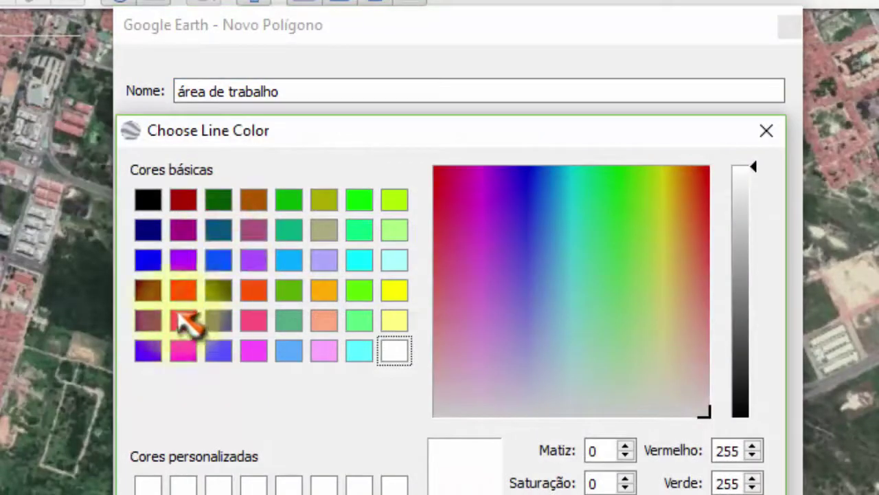
{"action": "left_click", "coordinate": [184, 291]}
{"action": "key", "text": "Return"}
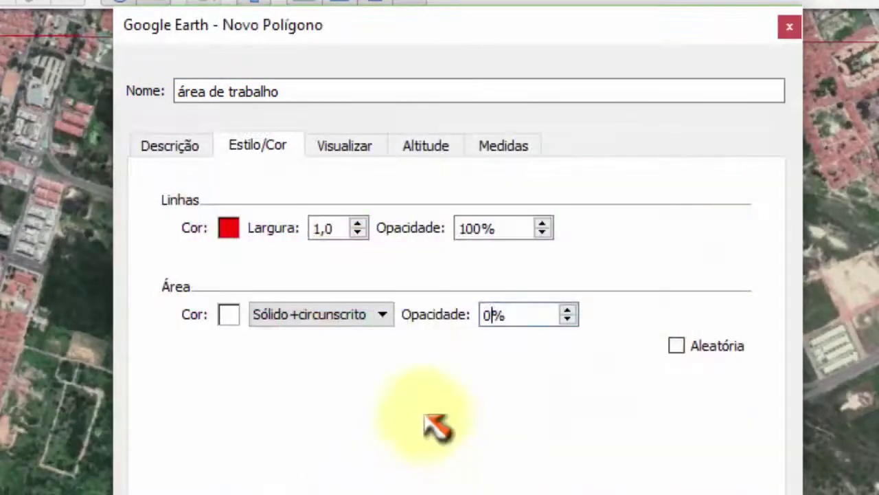
{"action": "double_click", "coordinate": [331, 229]}
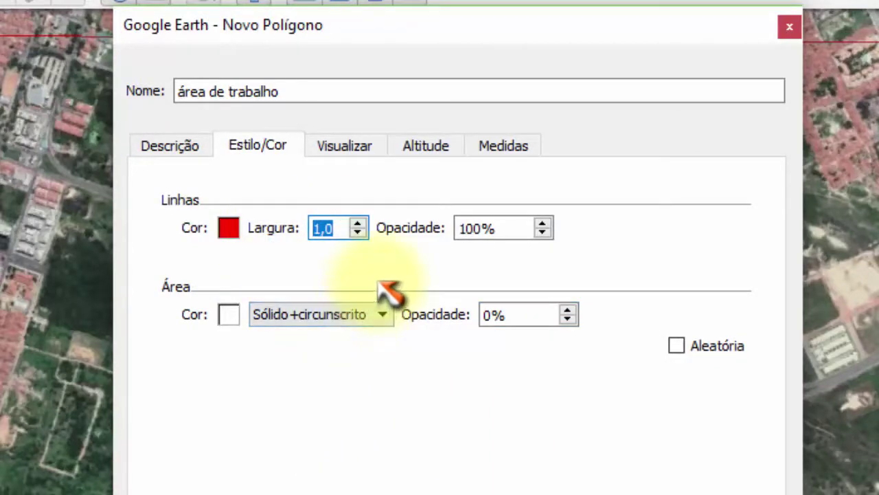
{"action": "type", "text": "2"}
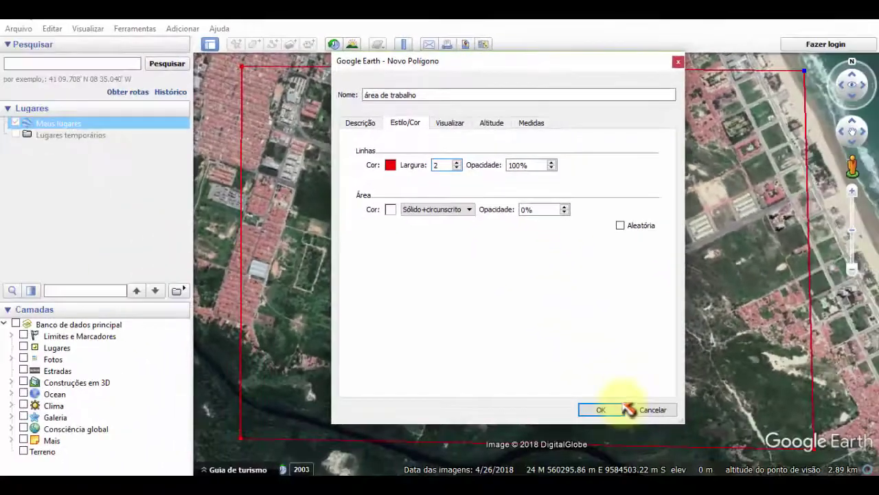
{"action": "left_click", "coordinate": [617, 409]}
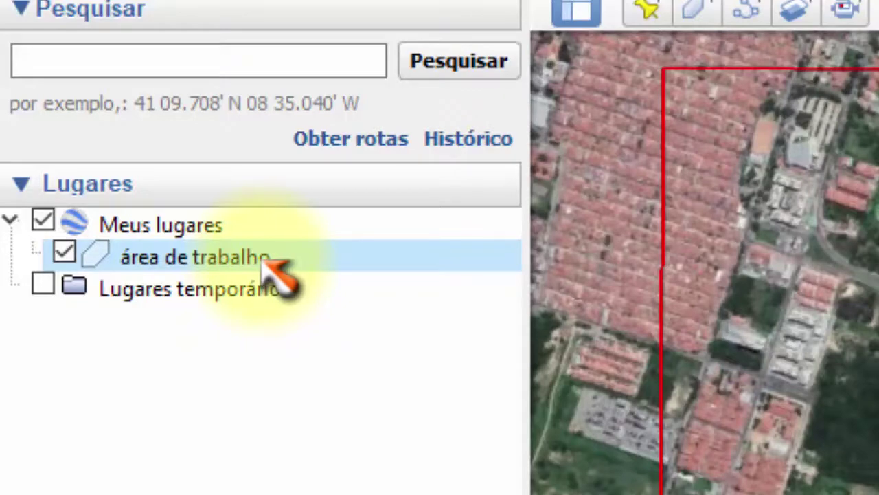
Save the área de trabalho polygon as área de trabalho.kml in Kml format in the Mapas base folder
{"action": "right_click", "coordinate": [257, 268]}
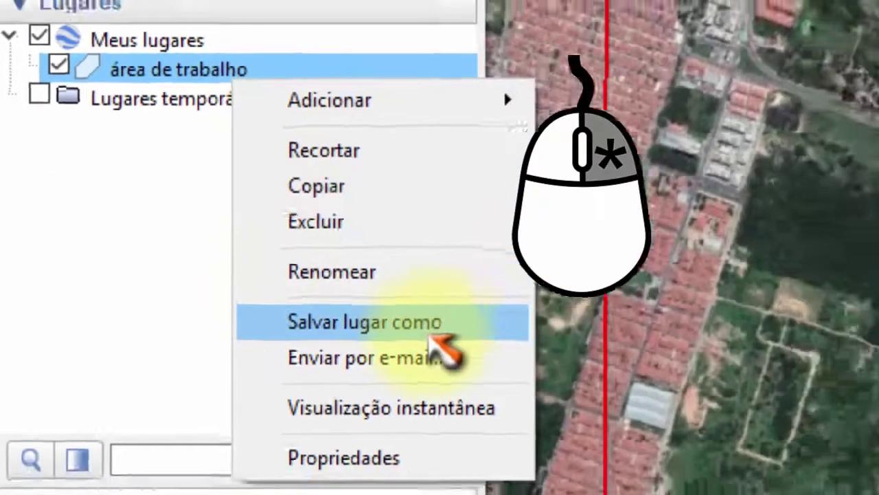
{"action": "left_click", "coordinate": [416, 375]}
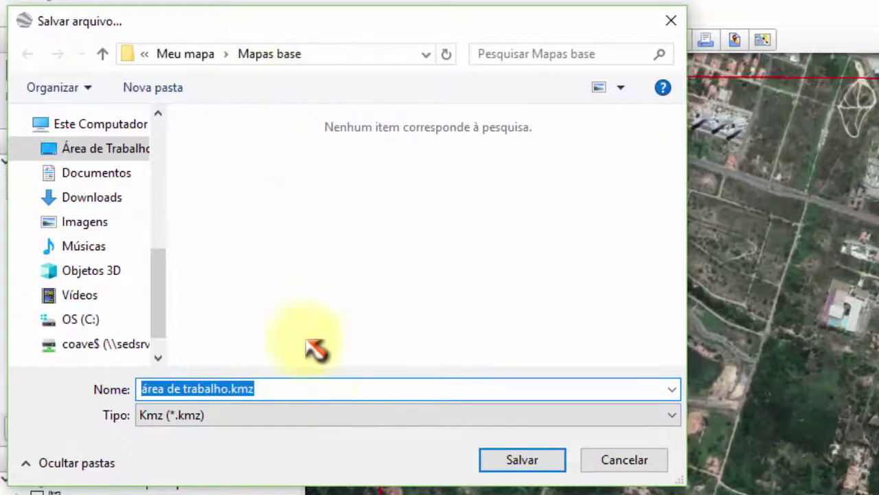
{"action": "left_click", "coordinate": [315, 416]}
{"action": "left_click", "coordinate": [280, 450]}
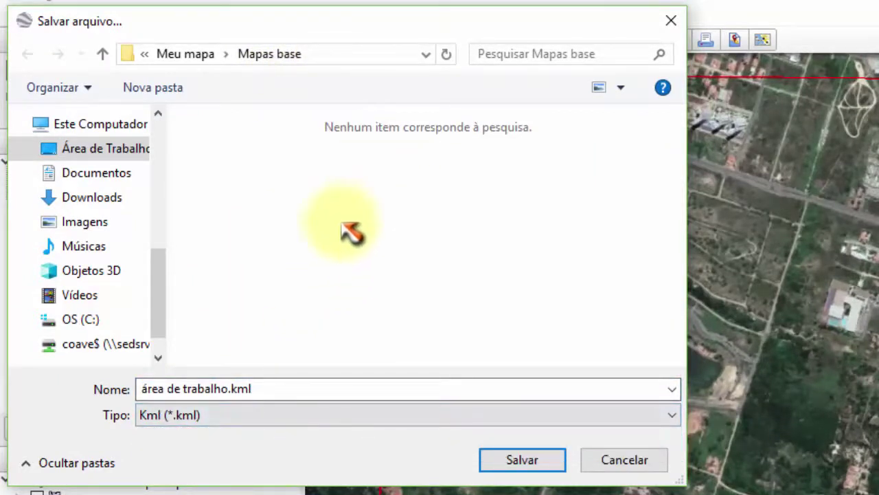
{"action": "left_click", "coordinate": [537, 460]}
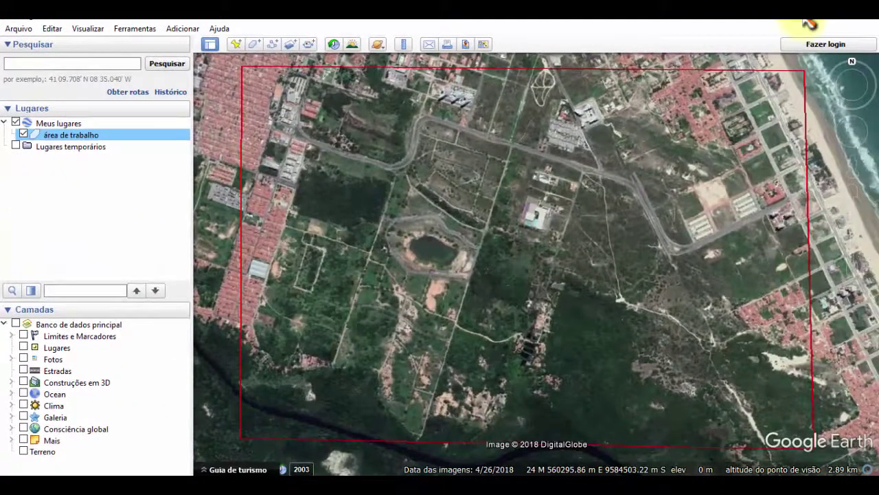
Minimize Google Earth Pro and launch Global Mapper from the desktop
{"action": "left_click", "coordinate": [809, 21]}
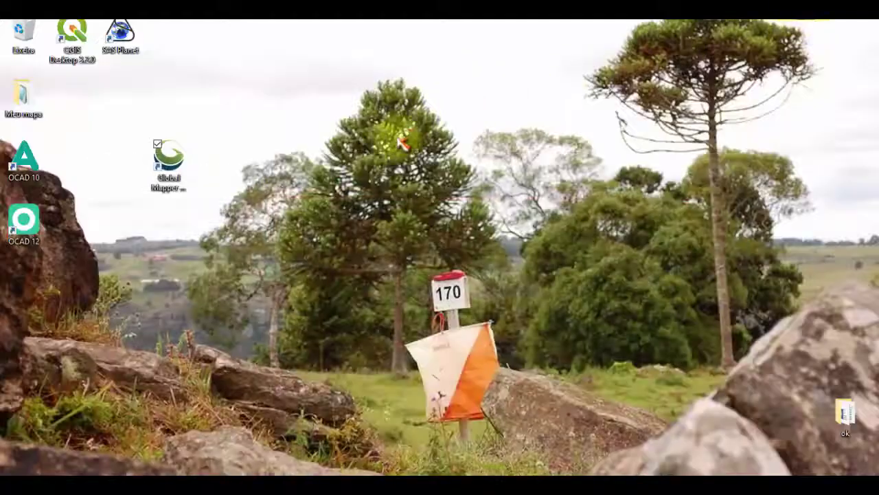
{"action": "left_click", "coordinate": [180, 170]}
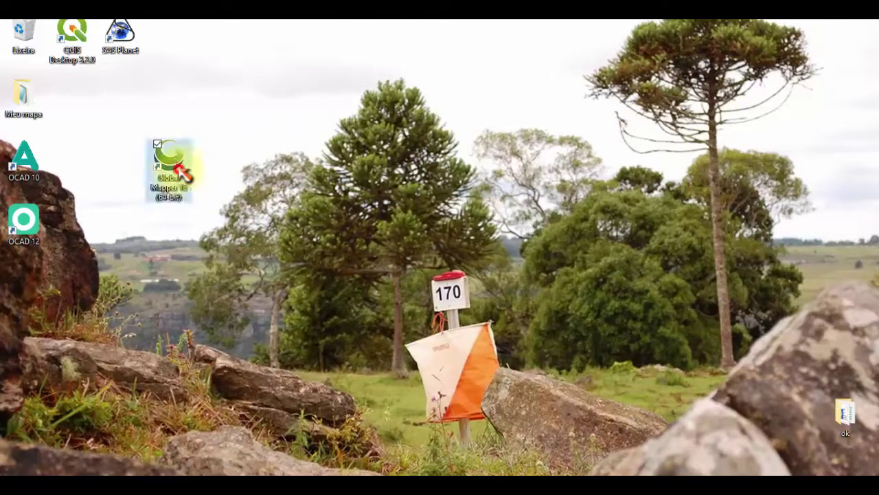
{"action": "double_click", "coordinate": [181, 170]}
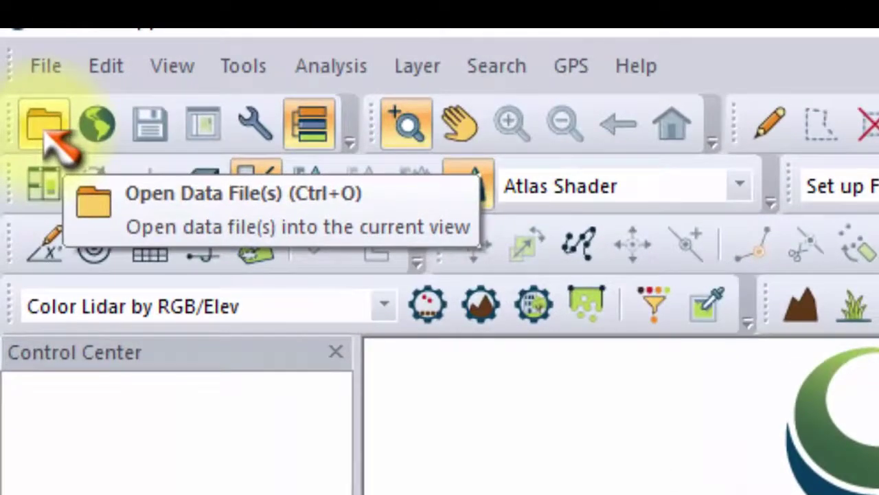
Open área de trabalho.kml from the desktop's Meu mapa > Mapas base folder
{"action": "left_click", "coordinate": [44, 127]}
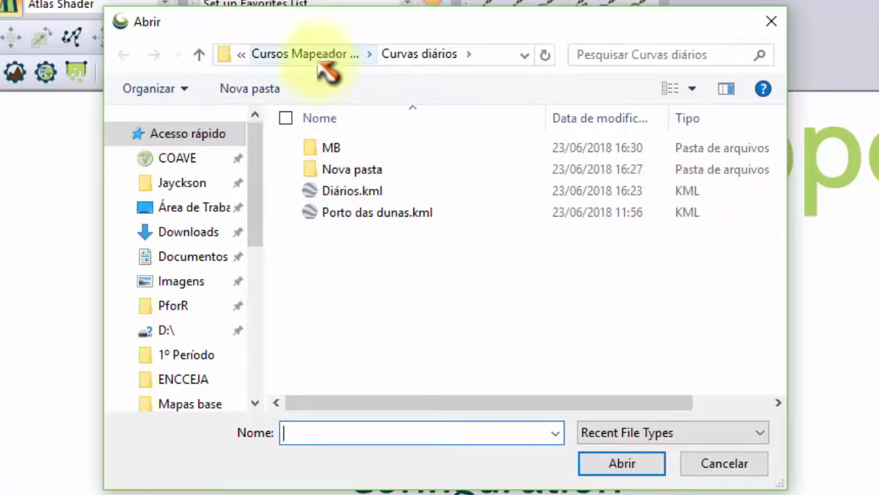
{"action": "left_click", "coordinate": [196, 207]}
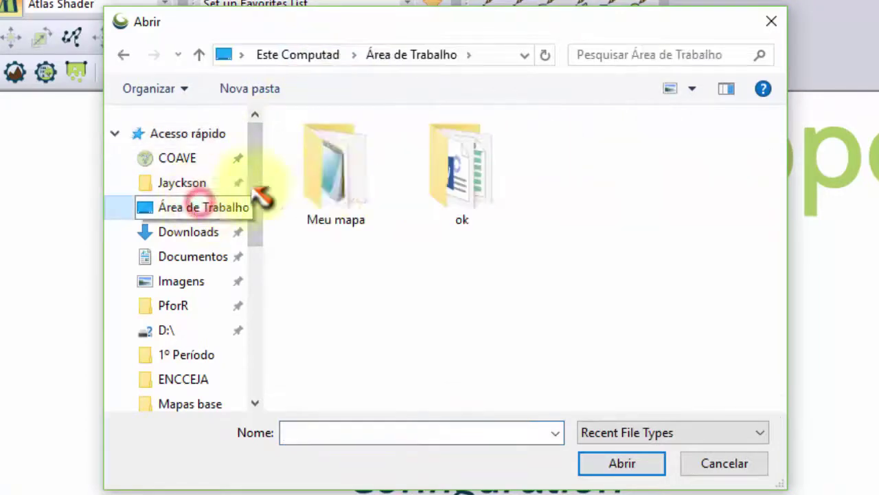
{"action": "double_click", "coordinate": [367, 185]}
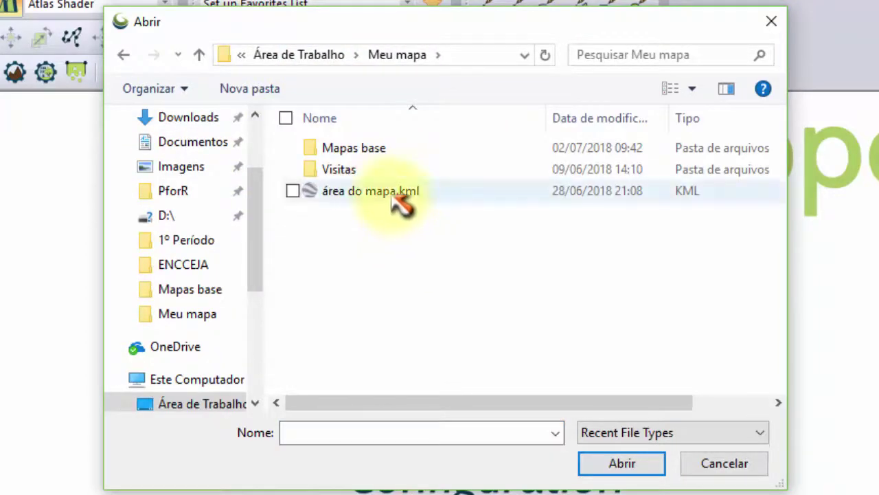
{"action": "double_click", "coordinate": [374, 147]}
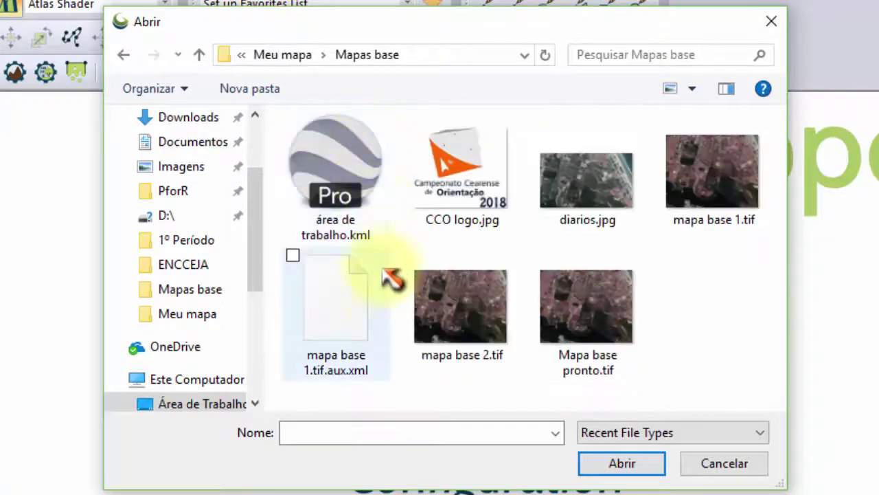
{"action": "left_click", "coordinate": [336, 169]}
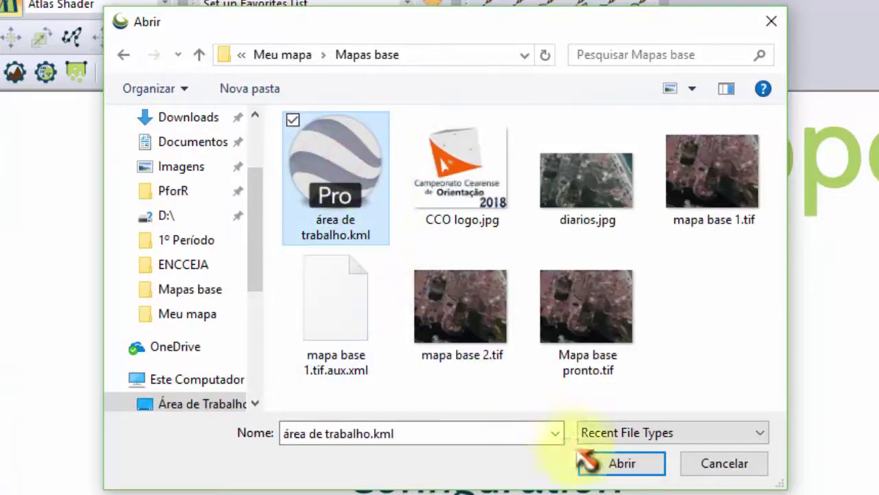
{"action": "left_click", "coordinate": [627, 469]}
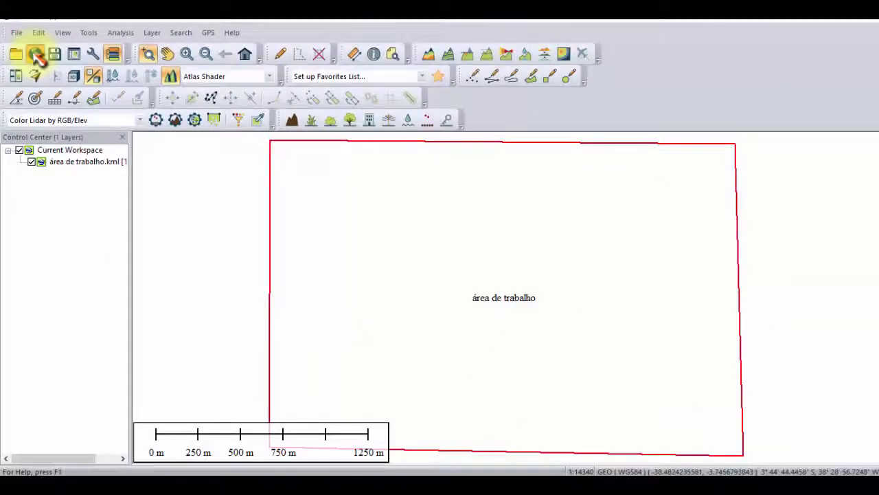
Load the ASTER GDEM v2 Worldwide Elevation Data (1 arc-second Resolution) online terrain source for the current screen bounds
{"action": "left_click", "coordinate": [35, 55]}
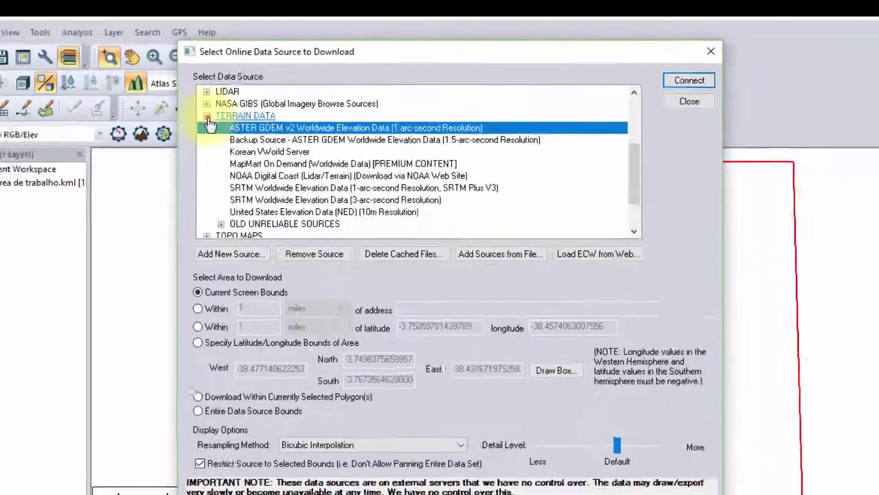
{"action": "left_click", "coordinate": [232, 105]}
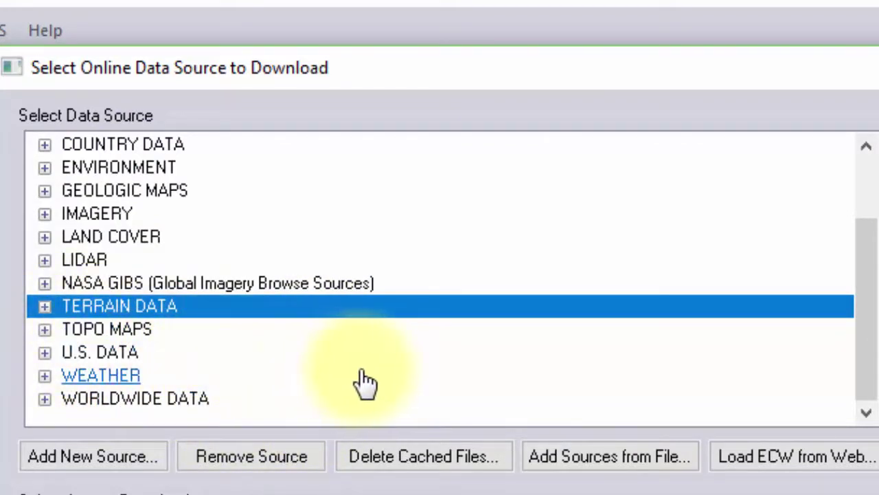
{"action": "left_click", "coordinate": [45, 307]}
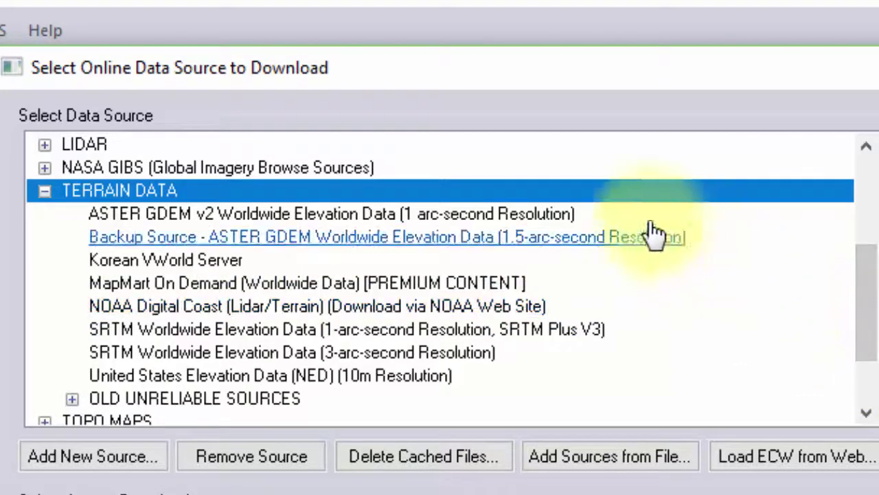
{"action": "left_click", "coordinate": [427, 215]}
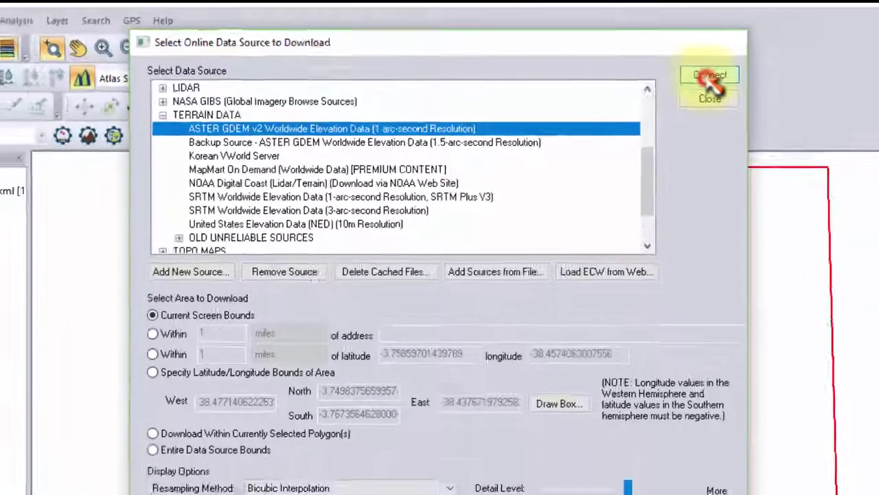
{"action": "left_click", "coordinate": [793, 78]}
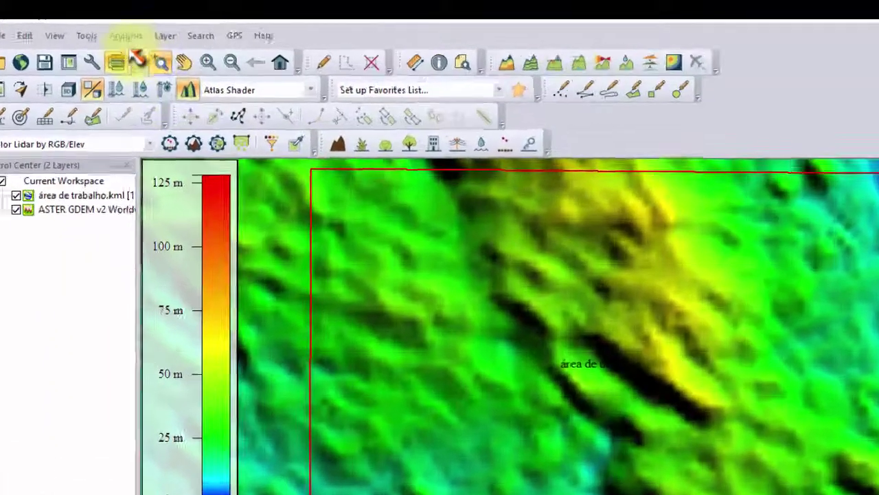
Start generating contours from the terrain grid and set their description to curvas
{"action": "left_click", "coordinate": [126, 33]}
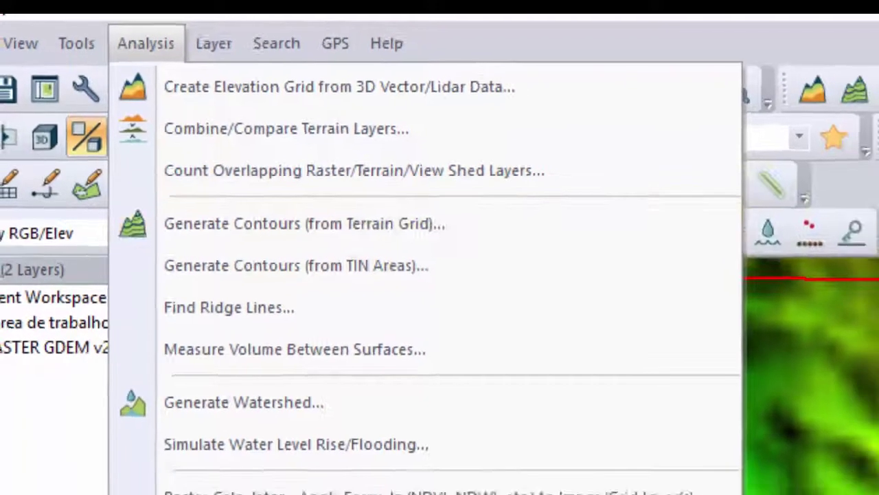
{"action": "left_click", "coordinate": [821, 141]}
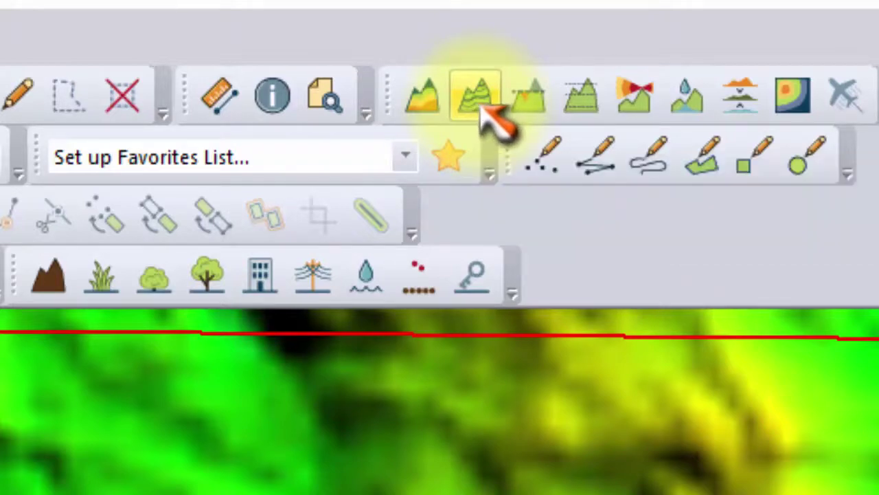
{"action": "left_click", "coordinate": [480, 109]}
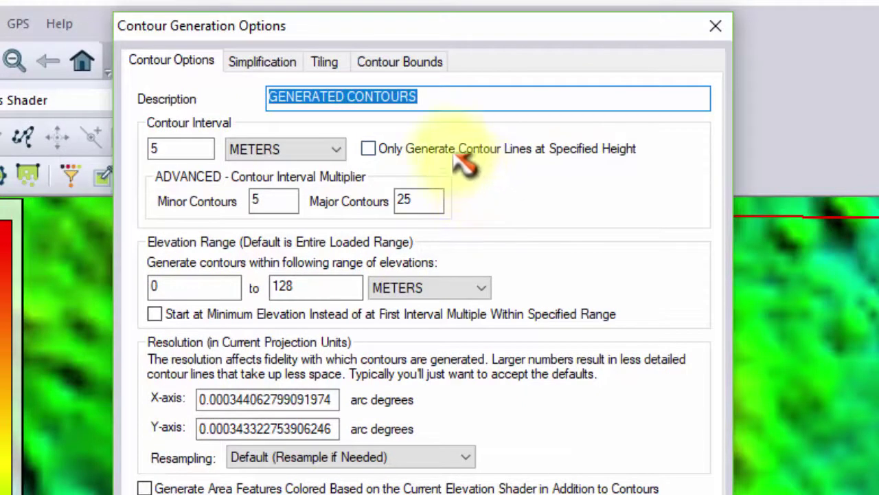
{"action": "left_click", "coordinate": [428, 98]}
{"action": "left_click_drag", "start_coordinate": [429, 99], "coordinate": [237, 110]}
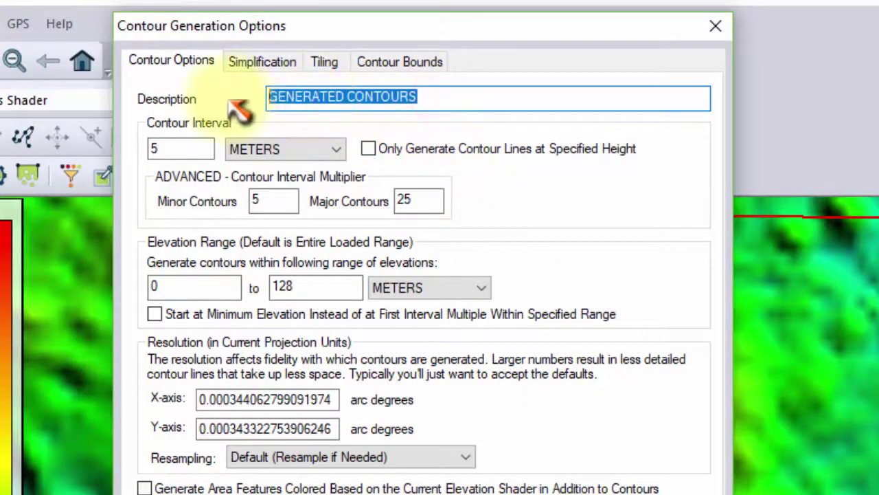
{"action": "type", "text": "curvas"}
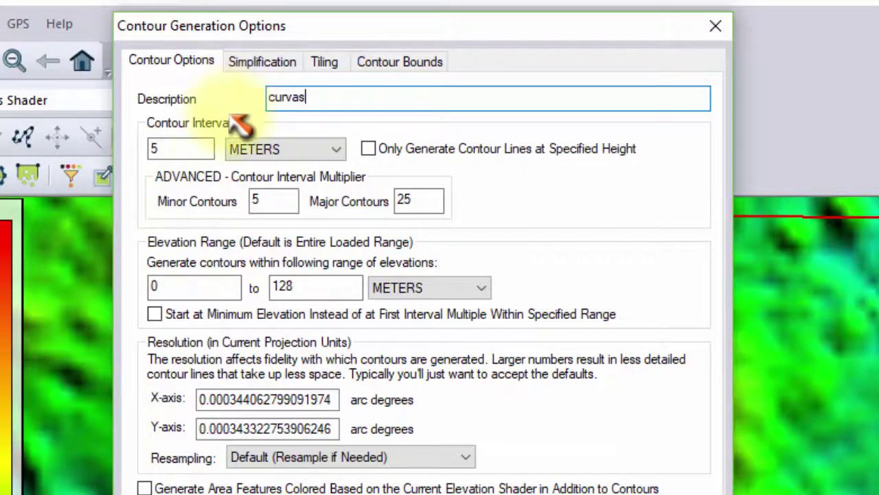
Keep the contour interval at 5 meters with multipliers 5 and 25, and set the elevation range's upper limit to 500 meters
{"action": "left_click", "coordinate": [191, 146]}
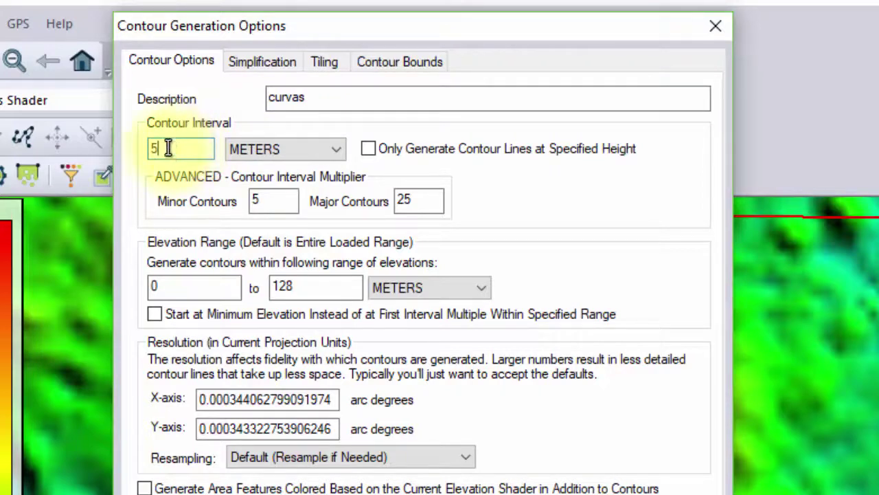
{"action": "double_click", "coordinate": [165, 147]}
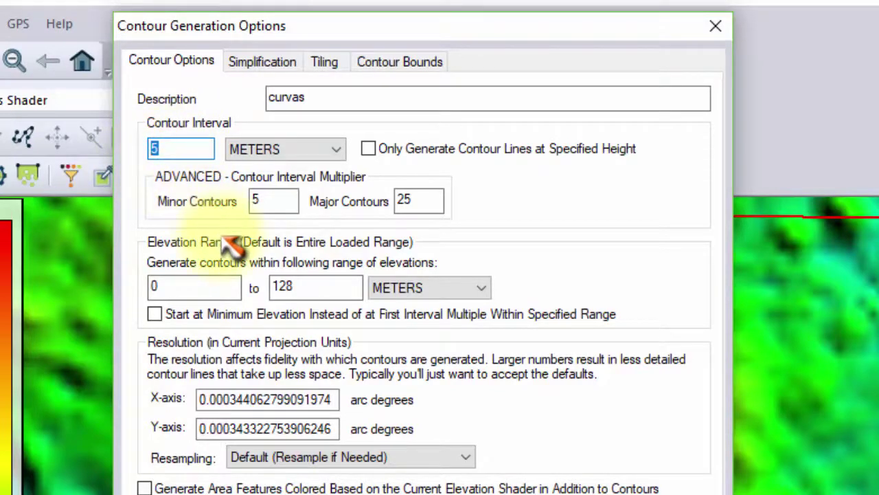
{"action": "double_click", "coordinate": [283, 199]}
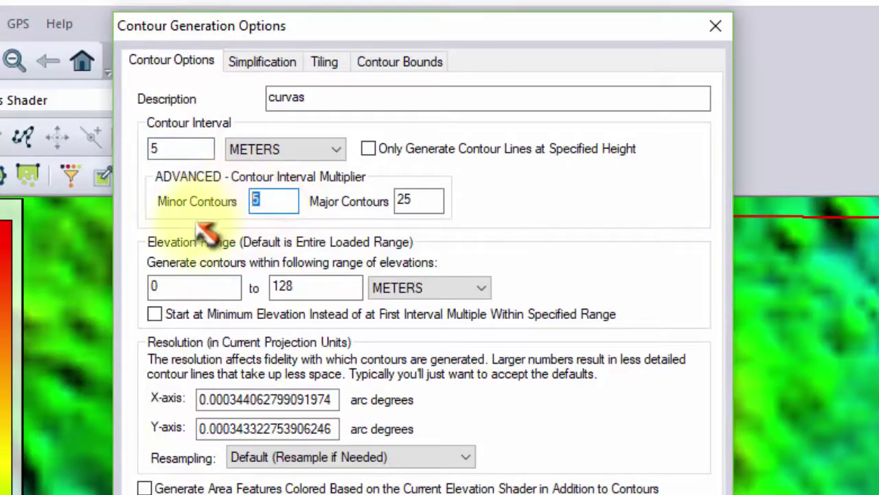
{"action": "double_click", "coordinate": [411, 200]}
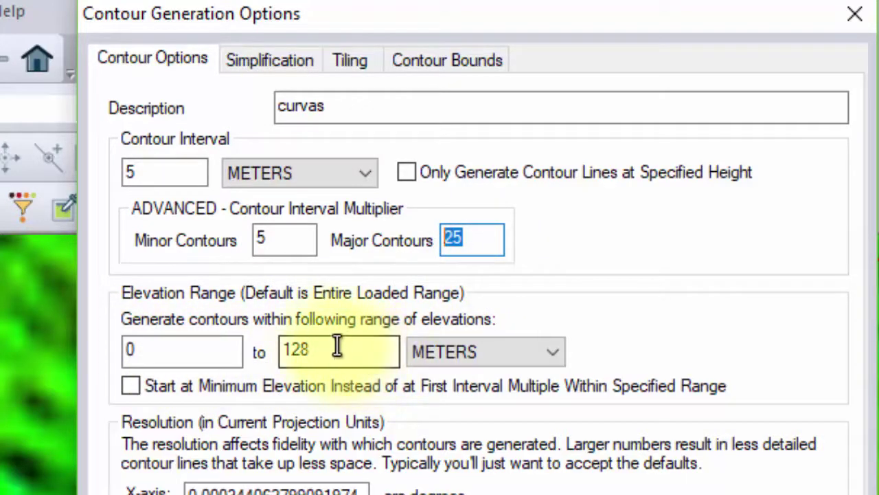
{"action": "left_click_drag", "start_coordinate": [329, 349], "coordinate": [255, 353]}
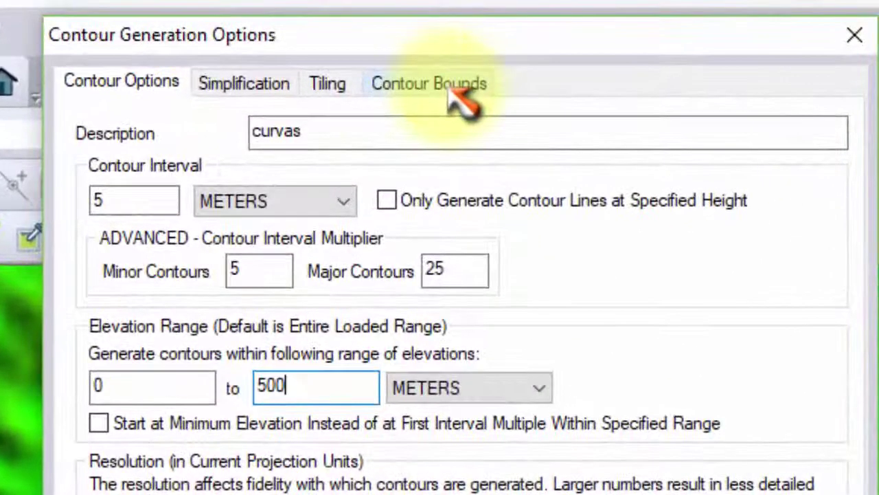
Draw a contour bounds box slightly larger than the área de trabalho outline and generate the contours
{"action": "left_click", "coordinate": [459, 100]}
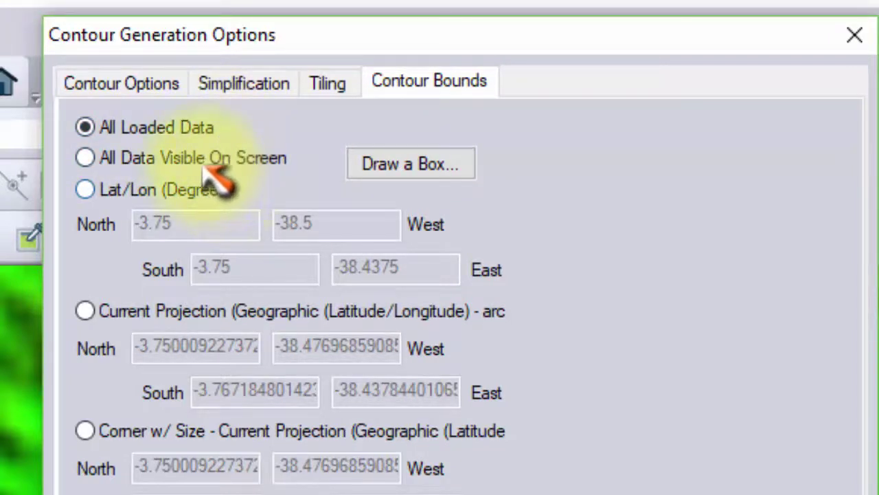
{"action": "left_click", "coordinate": [422, 167]}
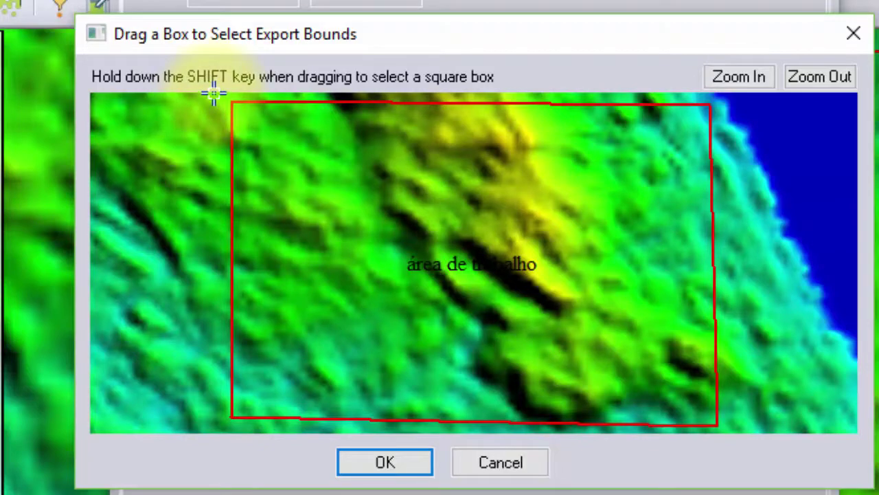
{"action": "left_click_drag", "start_coordinate": [214, 95], "coordinate": [732, 433]}
{"action": "left_click", "coordinate": [386, 464]}
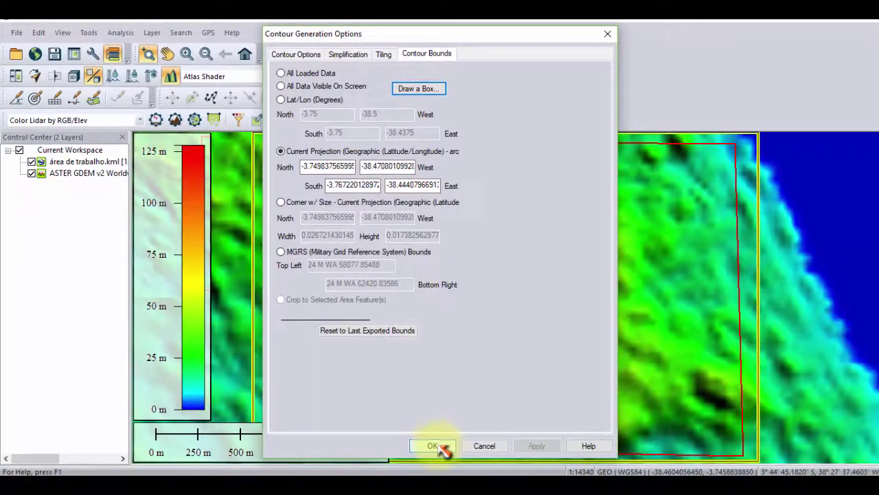
{"action": "left_click", "coordinate": [432, 446]}
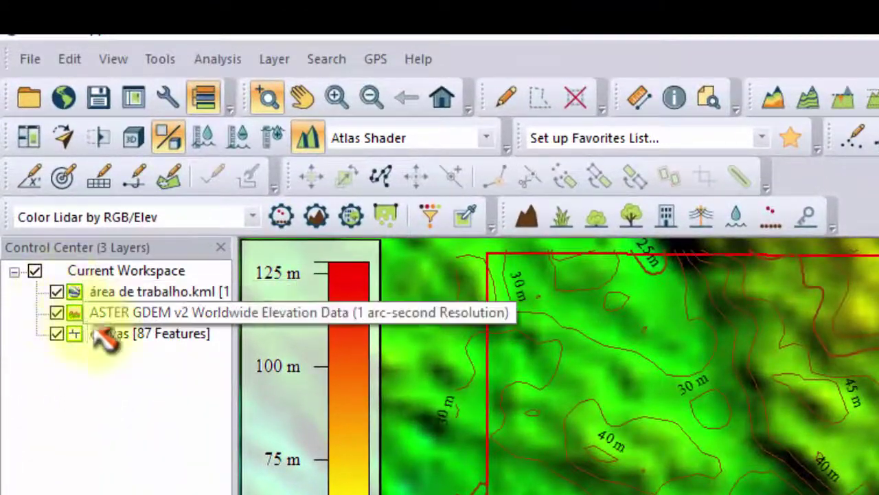
Hide the área de trabalho.kml and ASTER GDEM v2 layers and select the curvas layer
{"action": "left_click", "coordinate": [60, 291]}
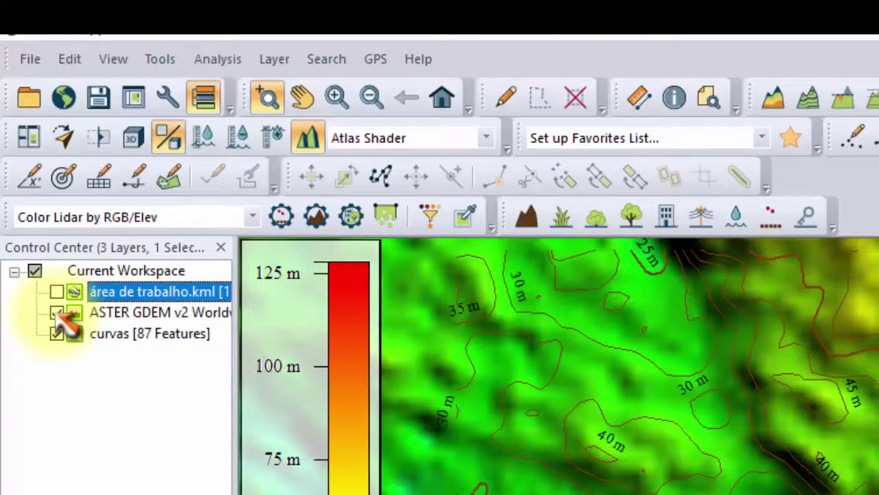
{"action": "left_click", "coordinate": [57, 313]}
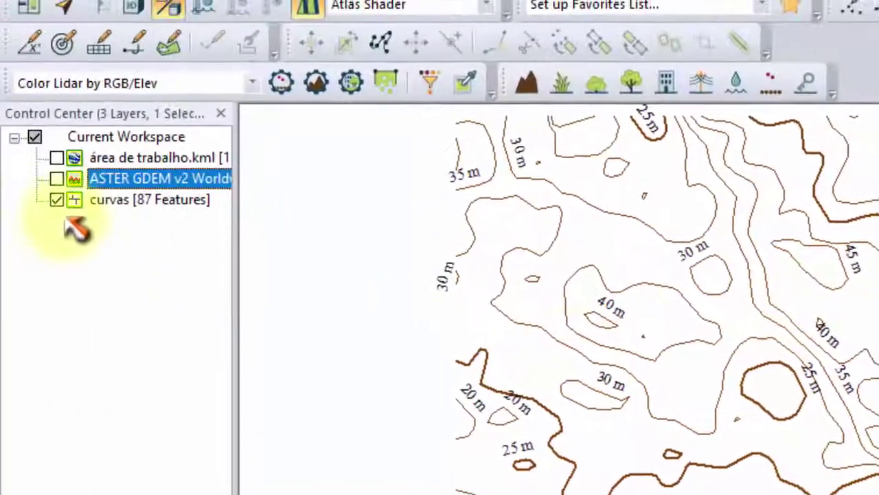
{"action": "left_click", "coordinate": [138, 201]}
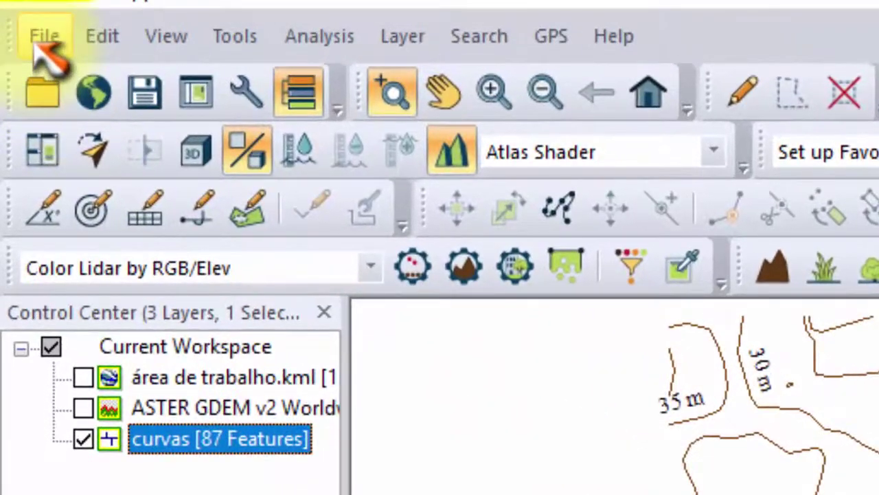
Export the contours as vector data in GPX (GPS eXchange Format) File format, accepting the default export options
{"action": "left_click", "coordinate": [41, 37]}
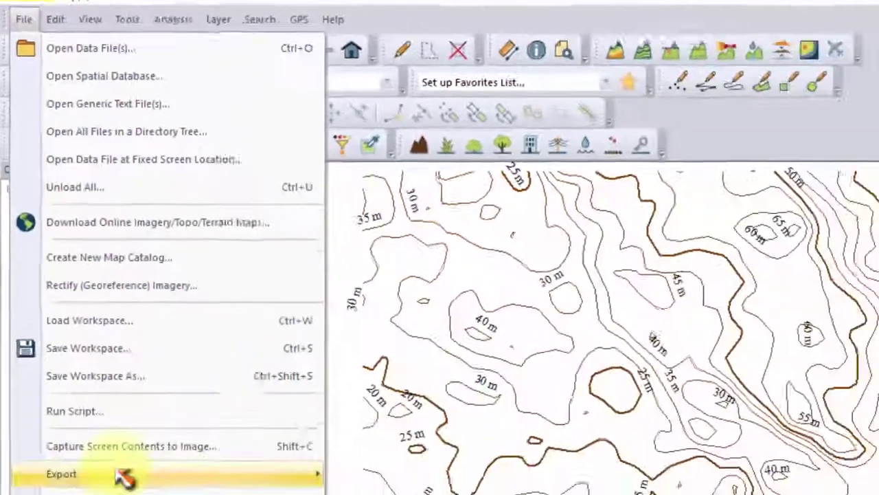
{"action": "mouse_move", "coordinate": [178, 494]}
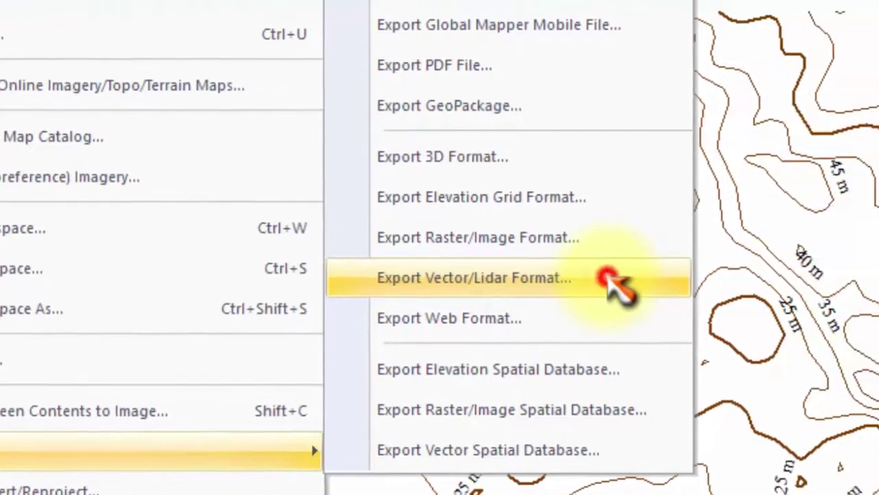
{"action": "left_click", "coordinate": [762, 275]}
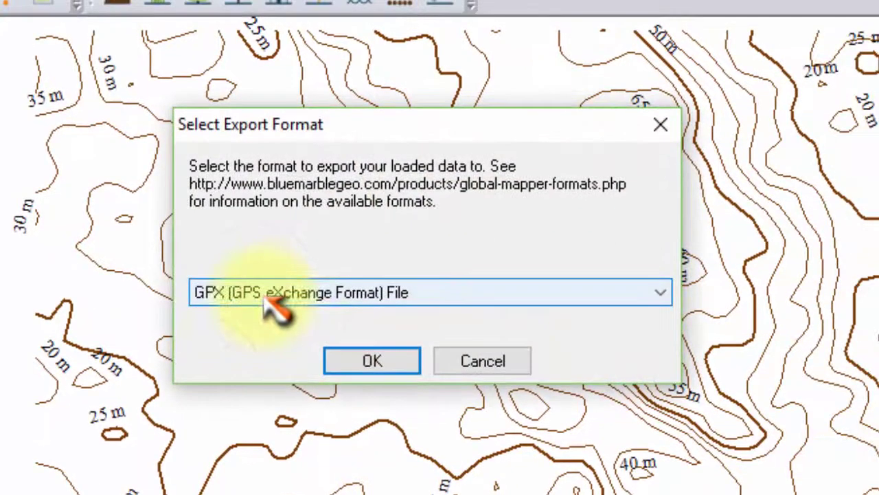
{"action": "left_click", "coordinate": [312, 296]}
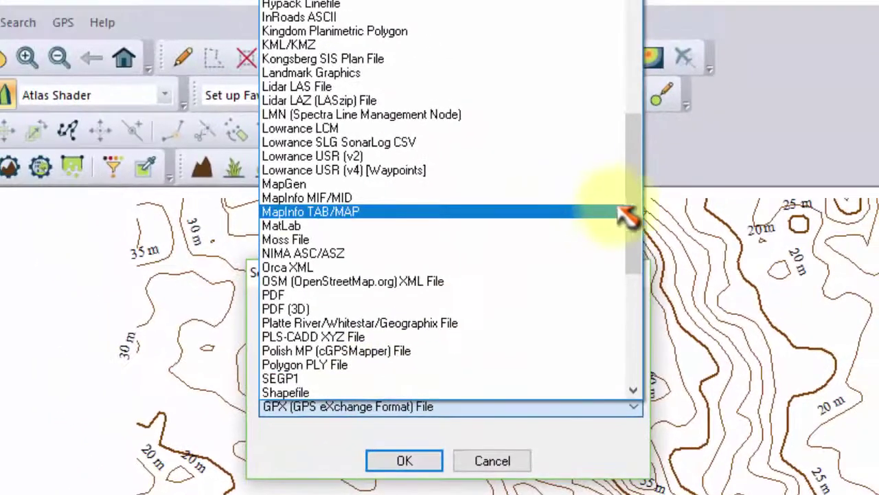
{"action": "left_click_drag", "start_coordinate": [631, 176], "coordinate": [635, 140]}
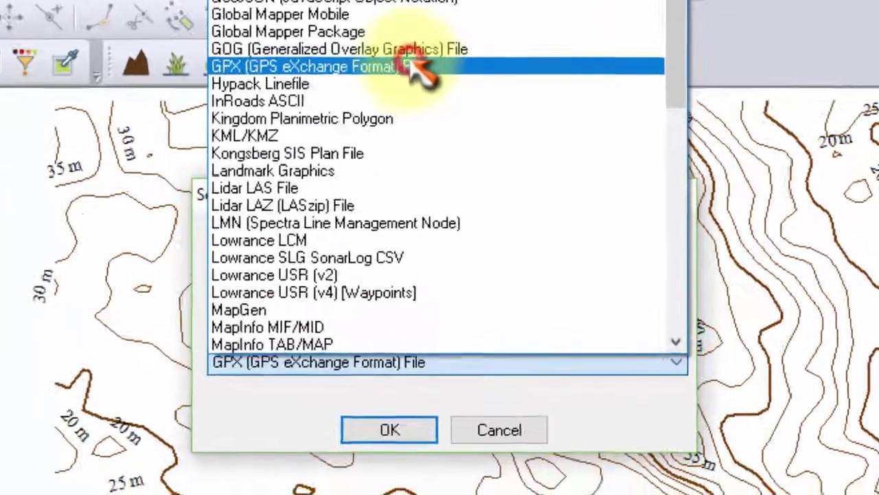
{"action": "left_click", "coordinate": [424, 170]}
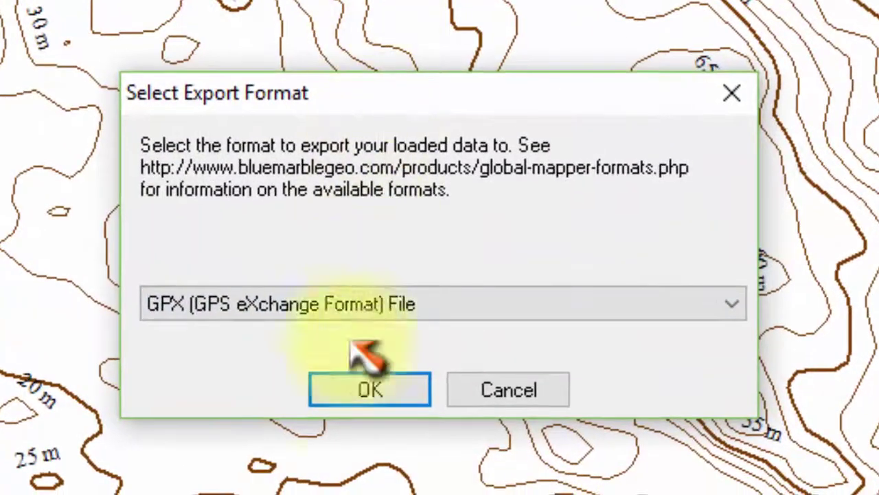
{"action": "left_click", "coordinate": [347, 393]}
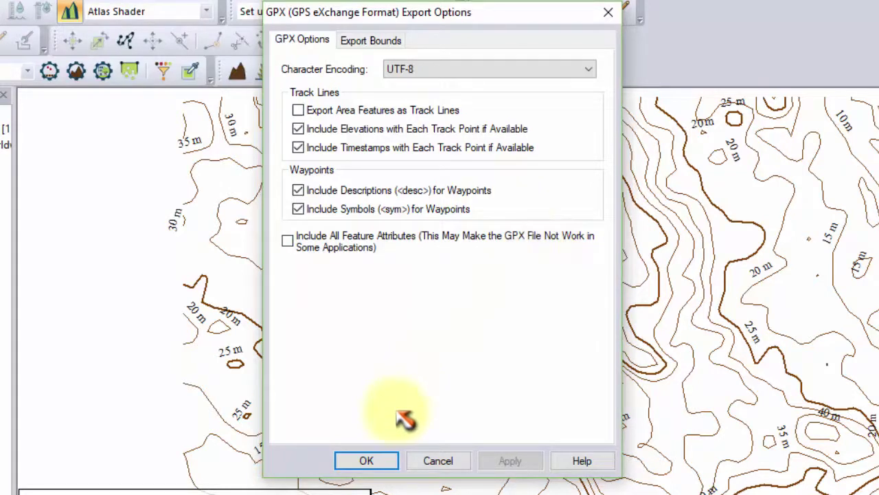
{"action": "left_click", "coordinate": [366, 462]}
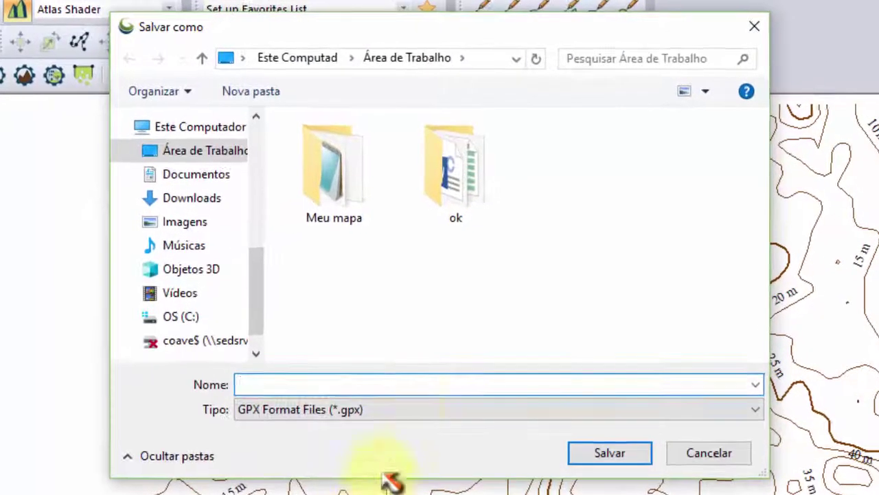
Save the GPX export as curvas global in the desktop's Meu mapa folder
{"action": "double_click", "coordinate": [347, 193]}
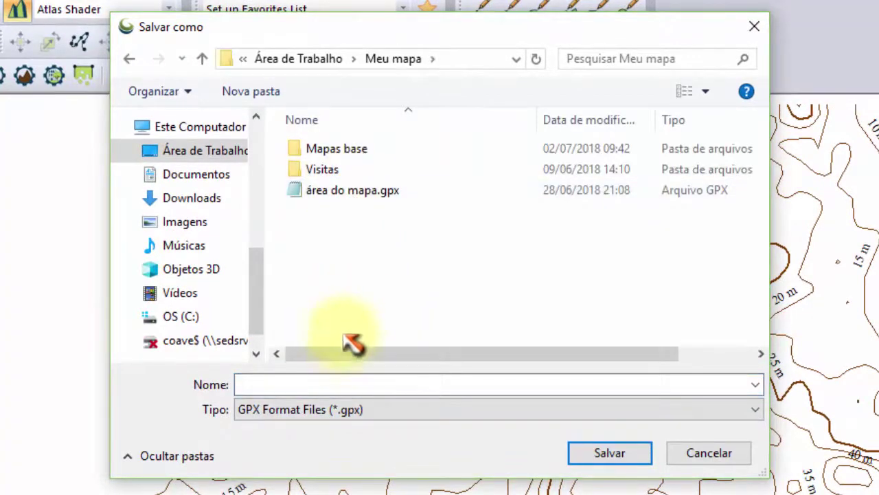
{"action": "left_click", "coordinate": [328, 383]}
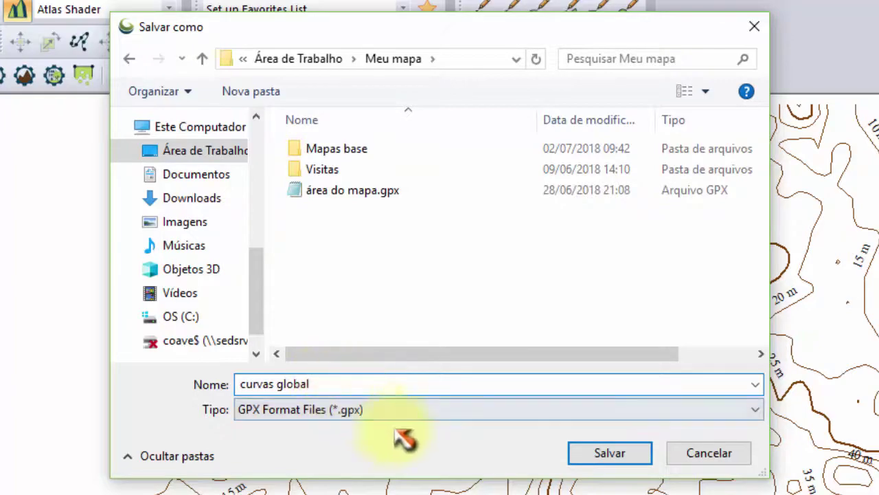
{"action": "left_click", "coordinate": [630, 460]}
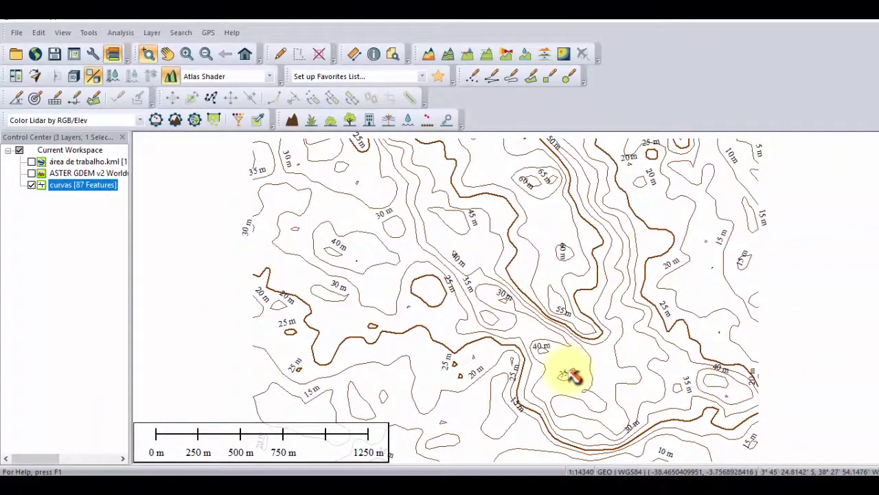
Minimize Global Mapper and switch to the OCAD map containing the satellite image
{"action": "left_click", "coordinate": [811, 21]}
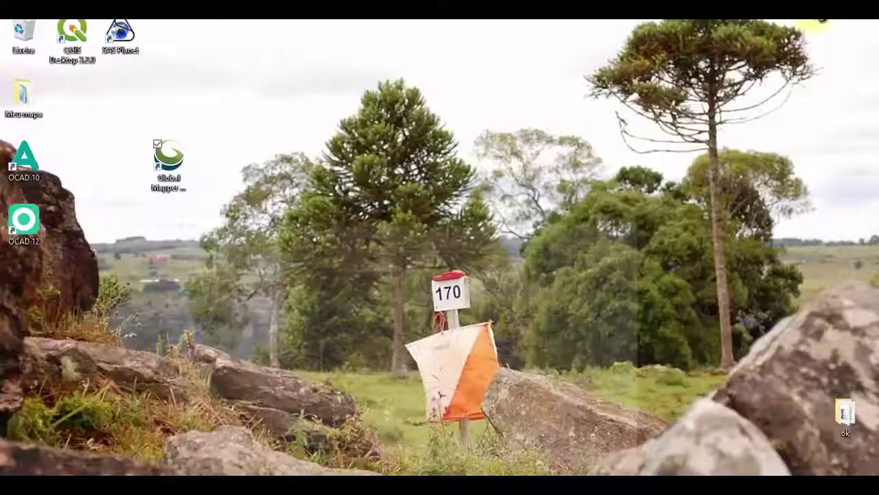
{"action": "left_click", "coordinate": [333, 470]}
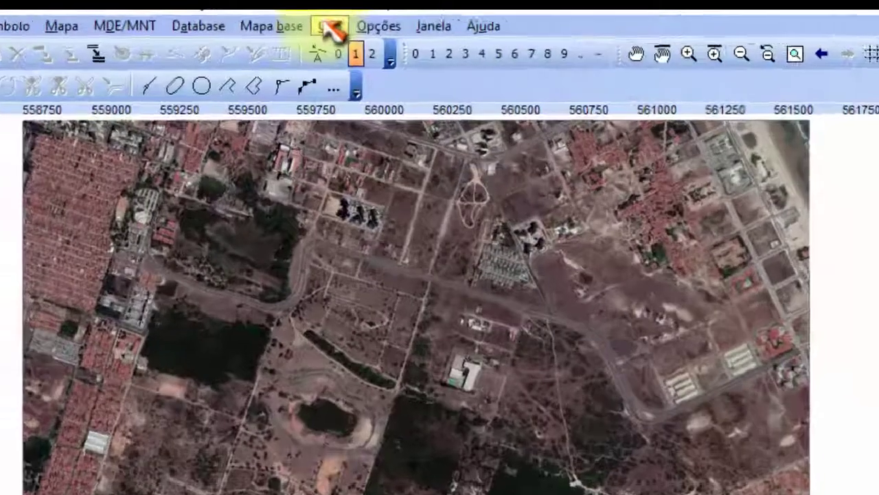
Open the curvas global.gpx file from the Meu mapa folder for GPS import from file
{"action": "left_click", "coordinate": [314, 28]}
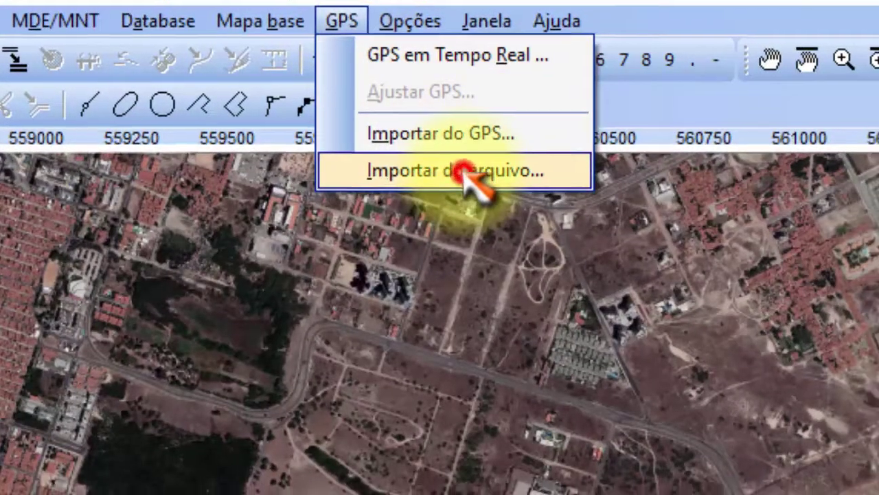
{"action": "left_click", "coordinate": [474, 180]}
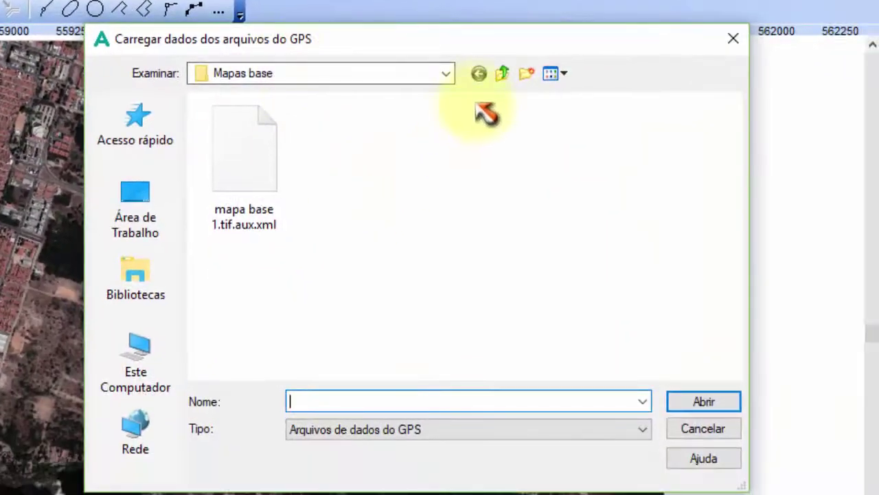
{"action": "left_click", "coordinate": [502, 74]}
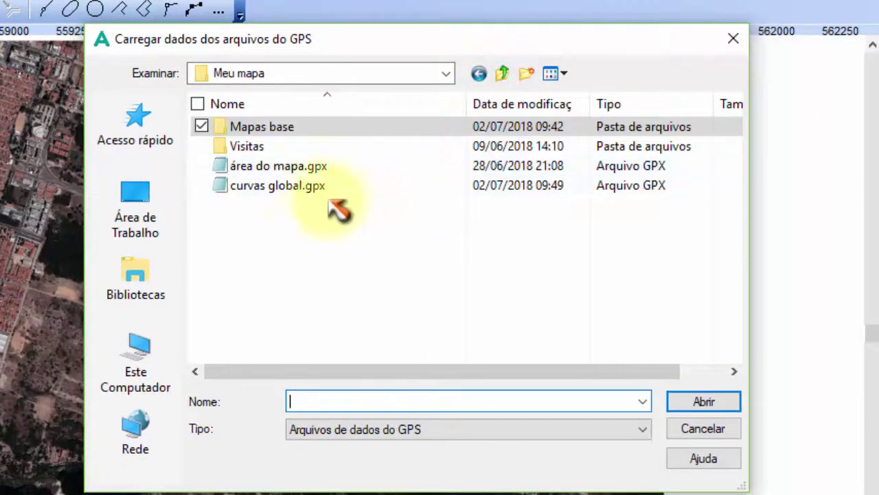
{"action": "left_click", "coordinate": [307, 190]}
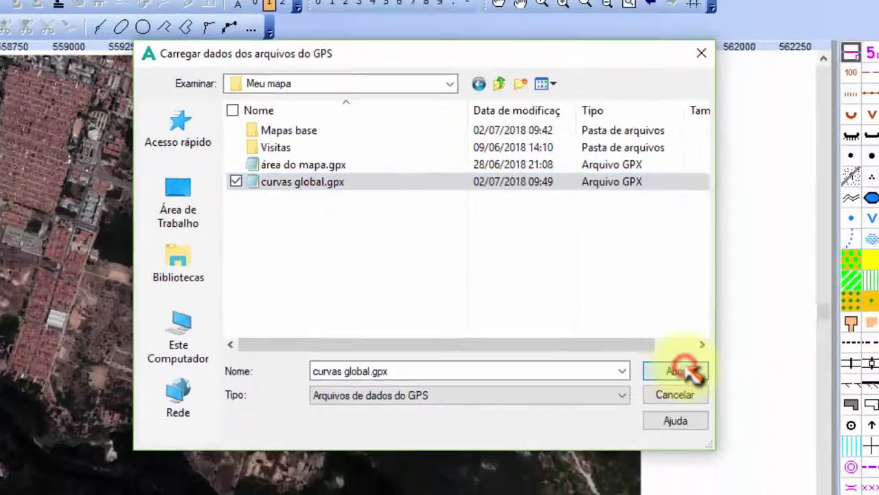
{"action": "left_click", "coordinate": [703, 402]}
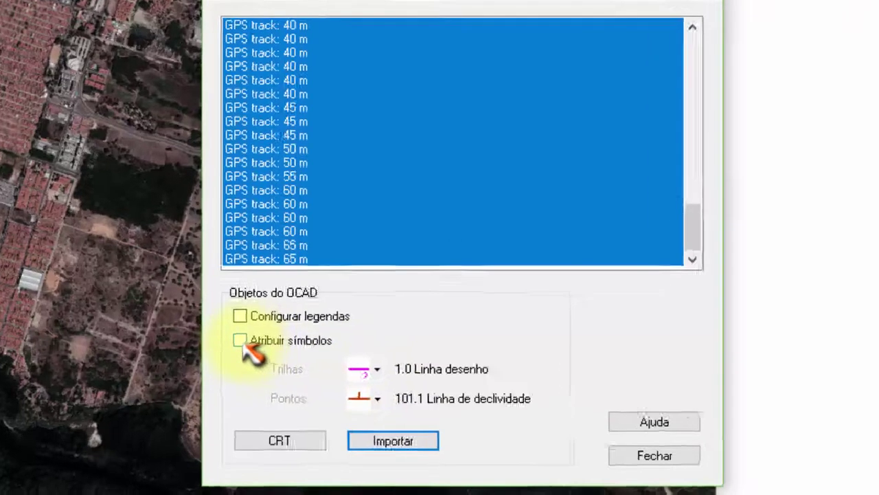
Assign the 101.0 Curva de nível symbol to the GPS tracks, import them into the map and close the import dialog
{"action": "left_click", "coordinate": [256, 353]}
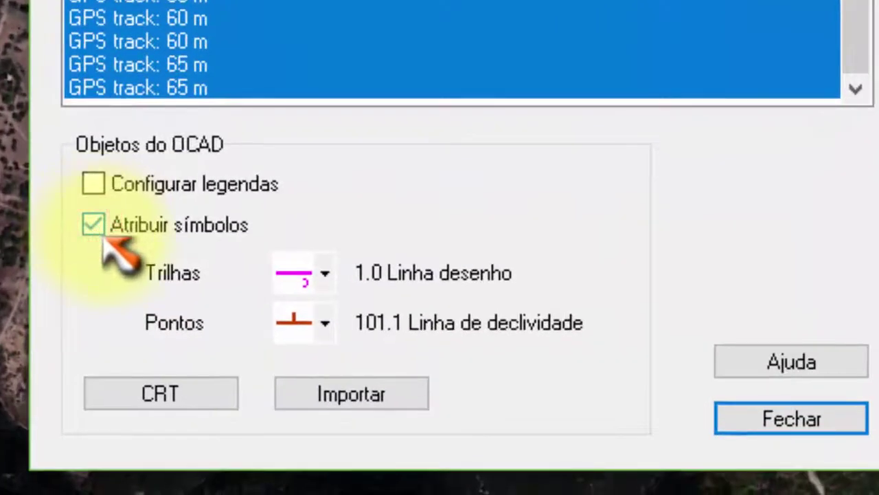
{"action": "left_click", "coordinate": [325, 275]}
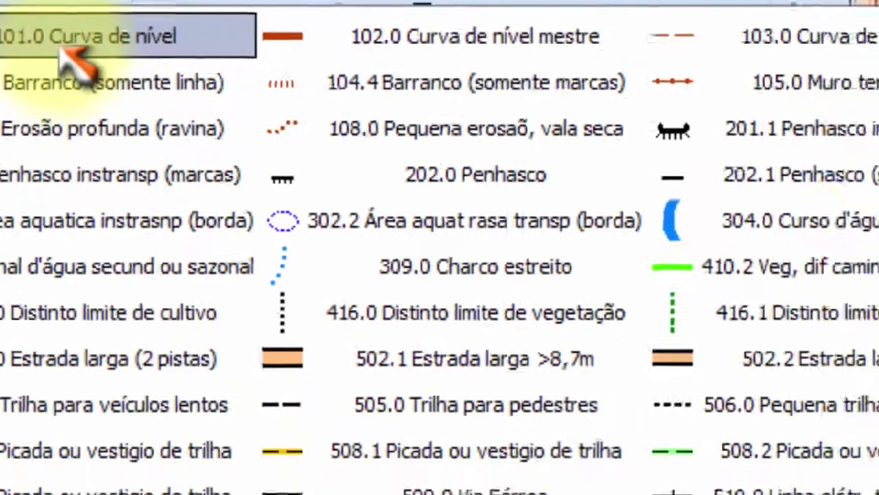
{"action": "left_click", "coordinate": [168, 86]}
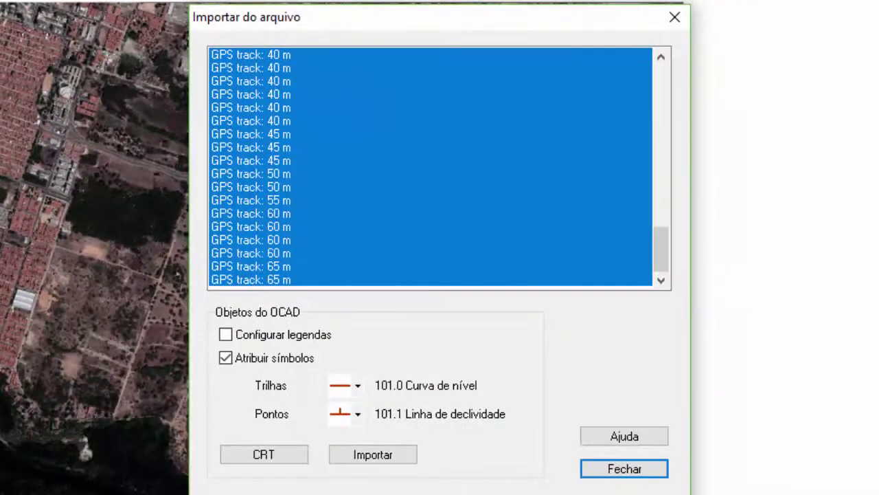
{"action": "left_click", "coordinate": [379, 454]}
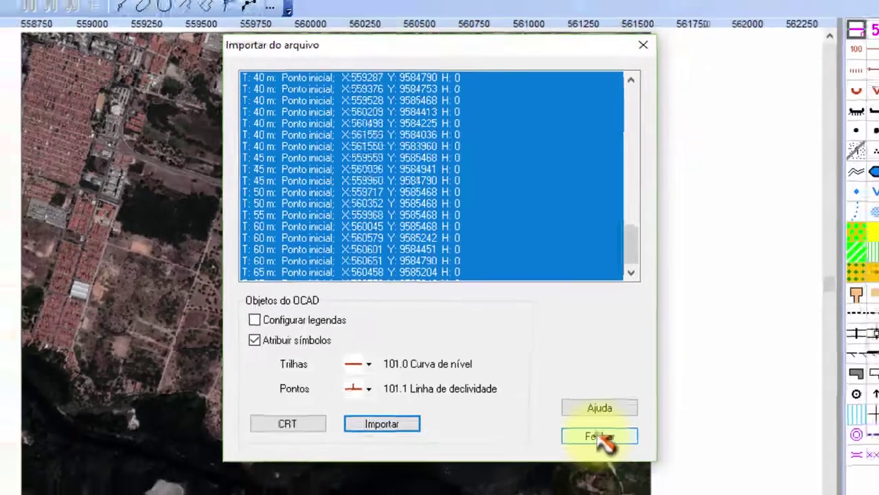
{"action": "left_click", "coordinate": [625, 469]}
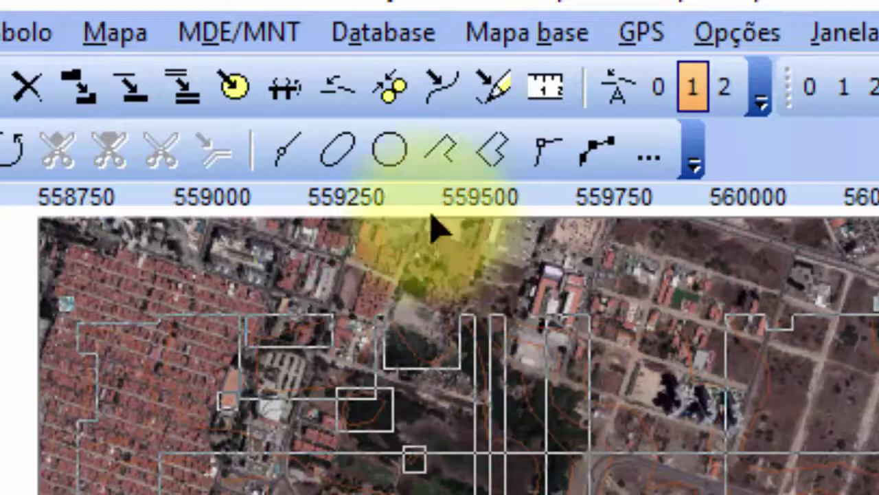
Convert the selected imported contours to smooth curves, deselect them and check their shape against the satellite image
{"action": "left_click", "coordinate": [443, 86]}
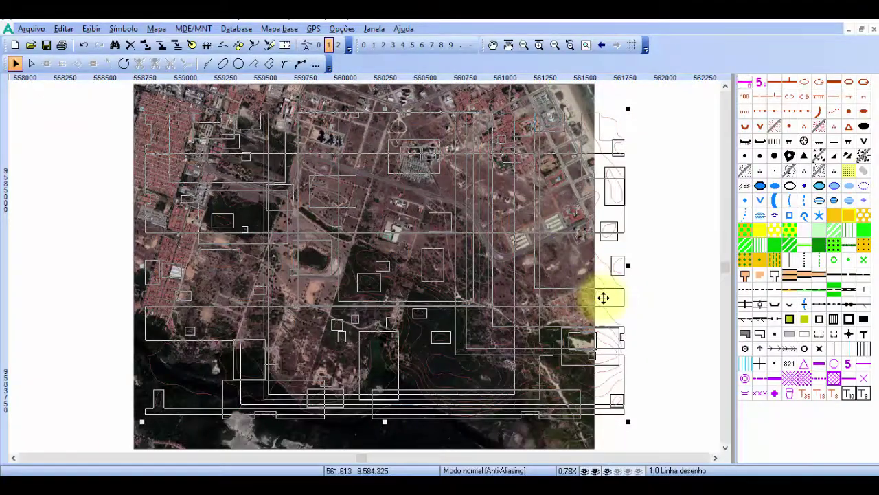
{"action": "left_click", "coordinate": [662, 277]}
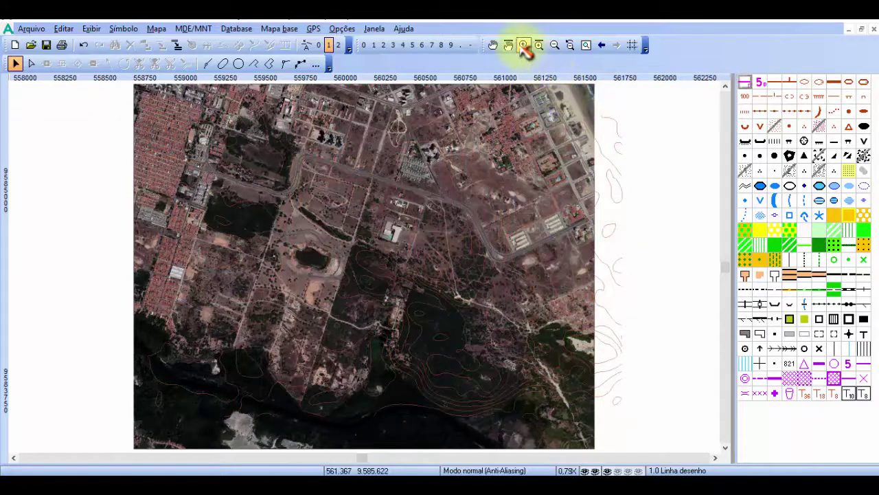
{"action": "left_click", "coordinate": [523, 45]}
{"action": "left_click_drag", "start_coordinate": [330, 219], "coordinate": [486, 333]}
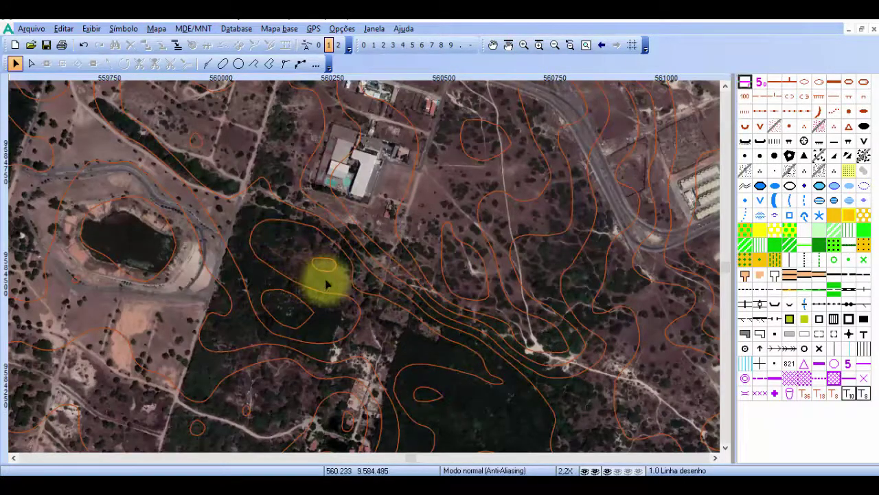
{"action": "scroll", "coordinate": [316, 283], "scroll_direction": "down", "scroll_amount": 3}
{"action": "scroll", "coordinate": [330, 287], "scroll_direction": "up", "scroll_amount": 2}
{"action": "scroll", "coordinate": [336, 289], "scroll_direction": "up", "scroll_amount": 1}
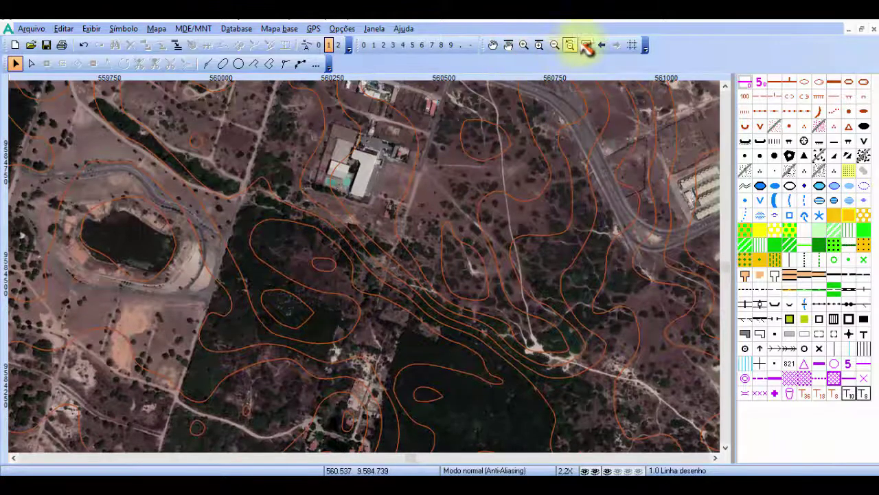
Examine the contours across the whole map, both with the satellite image hidden and overlaid on it
{"action": "left_click", "coordinate": [585, 45]}
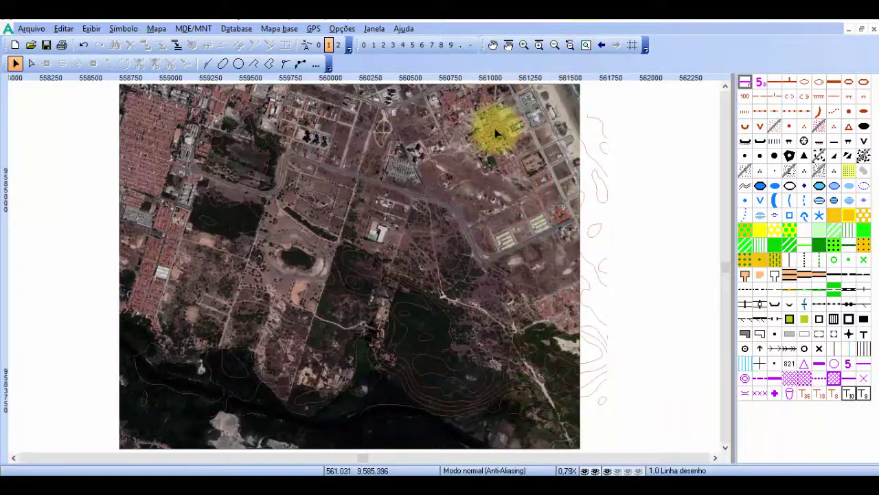
{"action": "key", "text": "F10"}
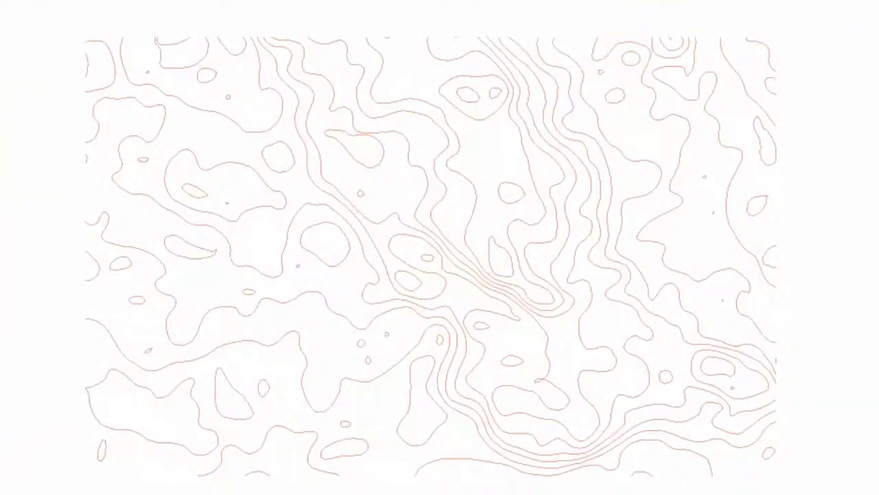
{"action": "left_click_drag", "start_coordinate": [126, 43], "coordinate": [767, 424]}
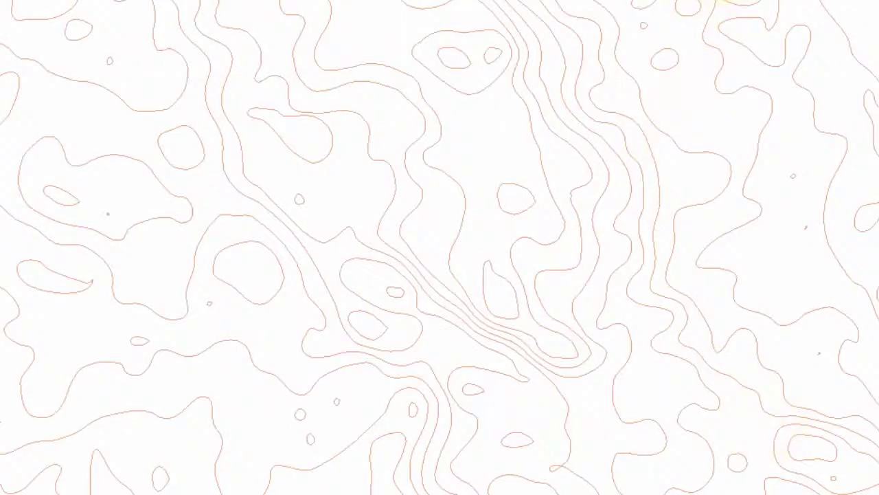
{"action": "key", "text": "F10"}
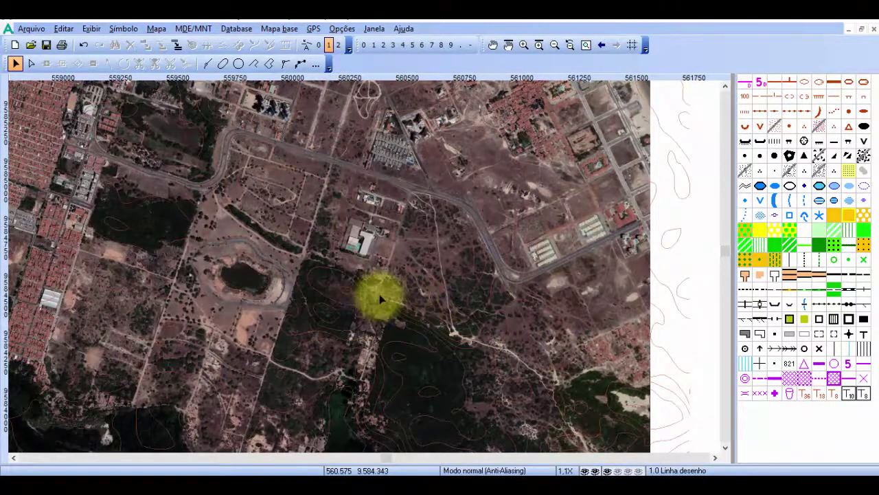
{"action": "scroll", "coordinate": [382, 297], "scroll_direction": "down", "scroll_amount": 2}
{"action": "scroll", "coordinate": [381, 297], "scroll_direction": "down", "scroll_amount": 1}
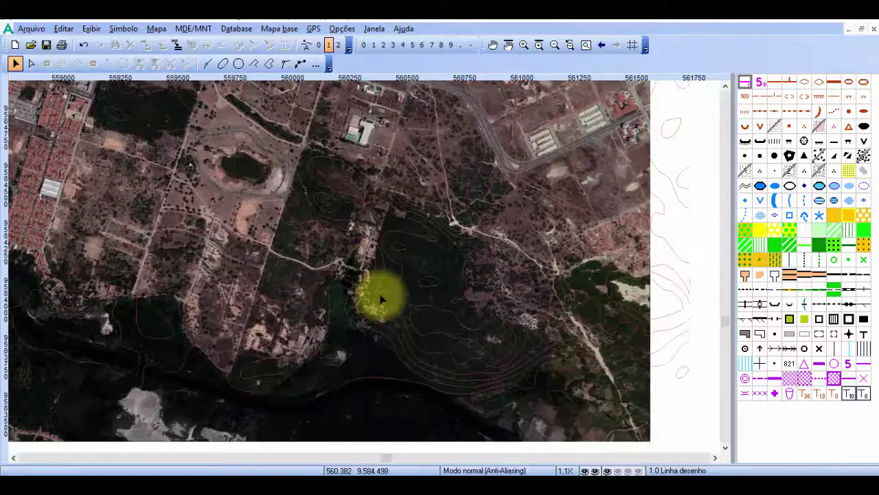
{"action": "scroll", "coordinate": [381, 297], "scroll_direction": "up", "scroll_amount": 1}
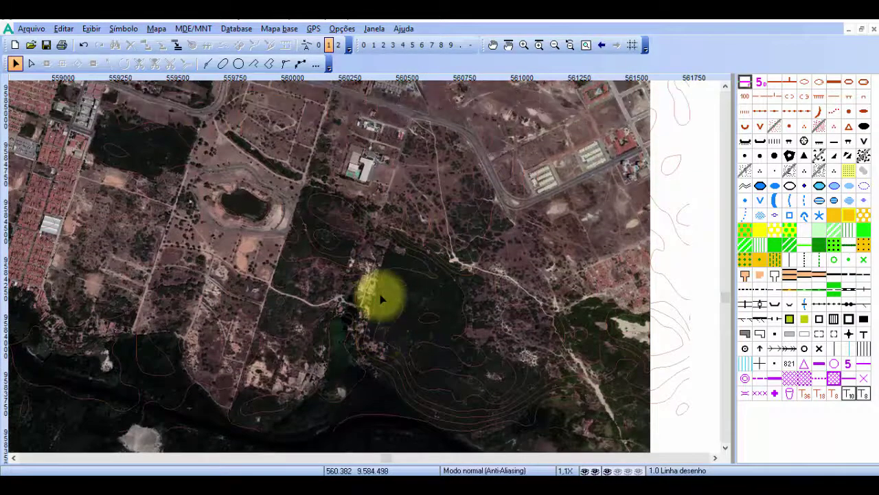
{"action": "scroll", "coordinate": [381, 297], "scroll_direction": "up", "scroll_amount": 2}
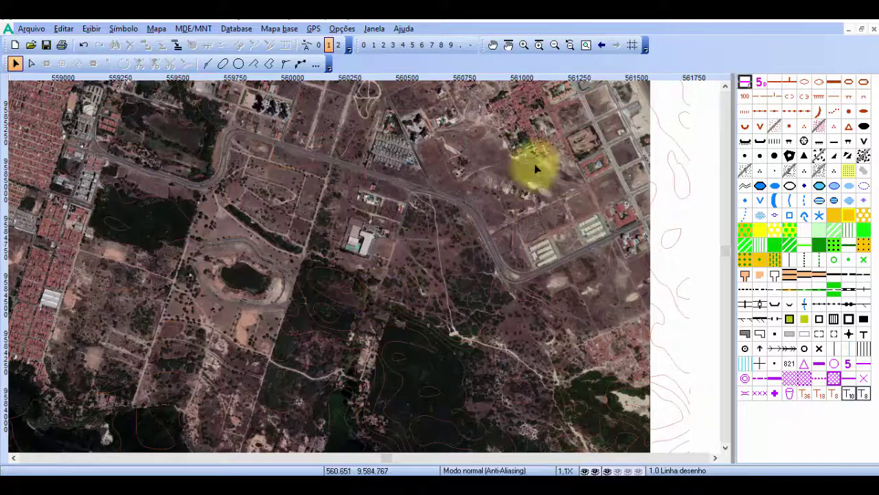